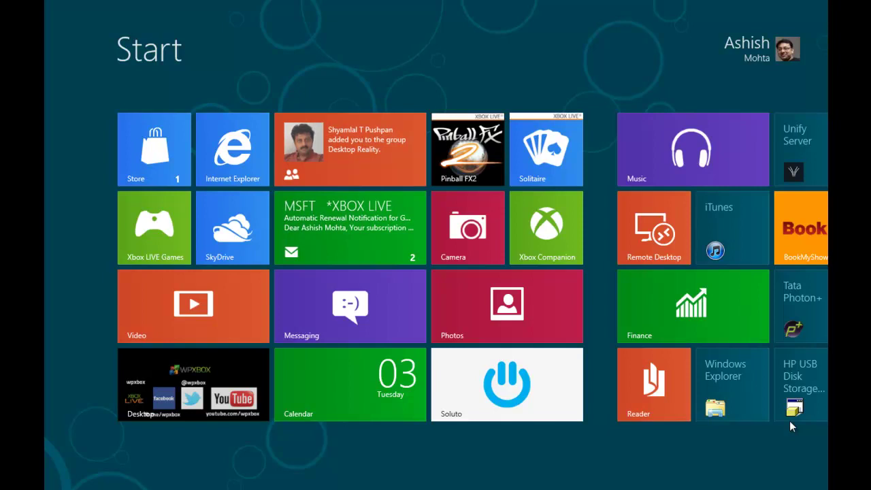
Search the system settings for "storage", open Manage Storage Spaces and maximize its window
{"action": "type", "text": "storage"}
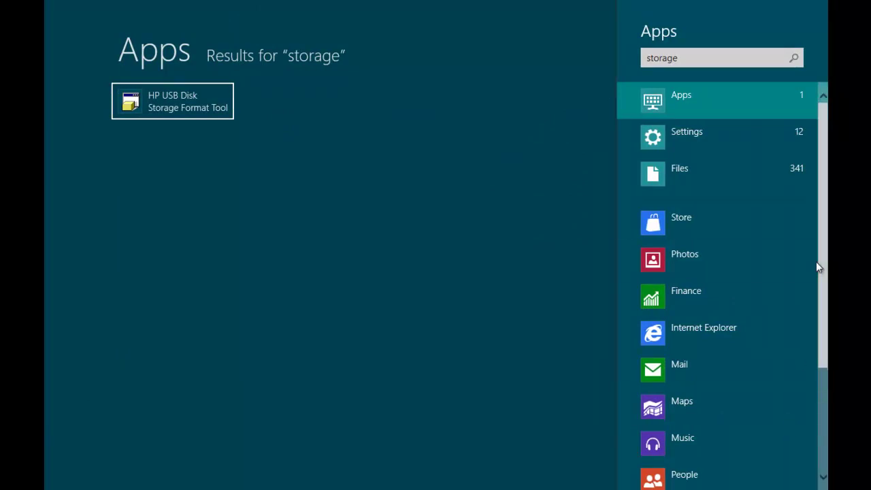
{"action": "left_click", "coordinate": [767, 148]}
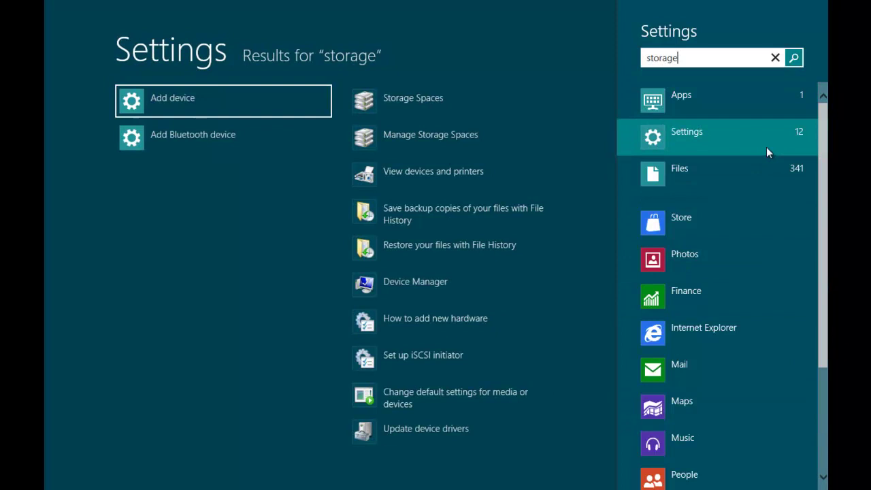
{"action": "key", "text": "Down"}
{"action": "key", "text": "Right"}
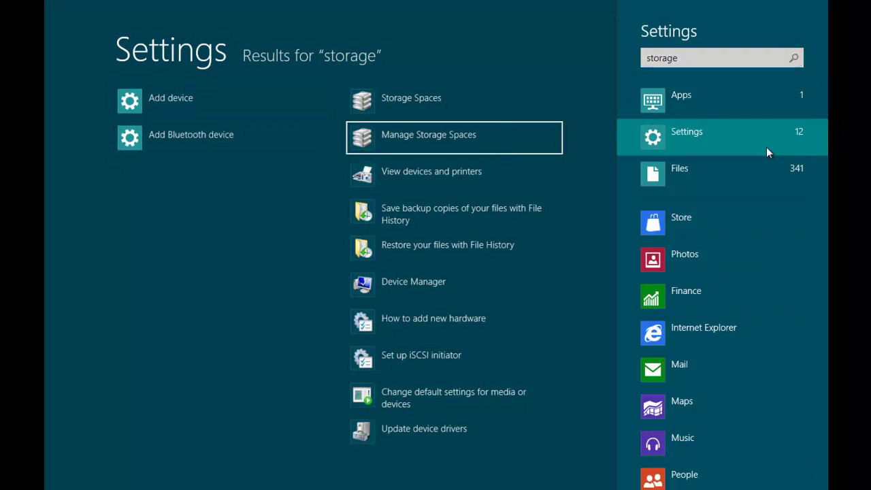
{"action": "key", "text": "Up"}
{"action": "key", "text": "Down"}
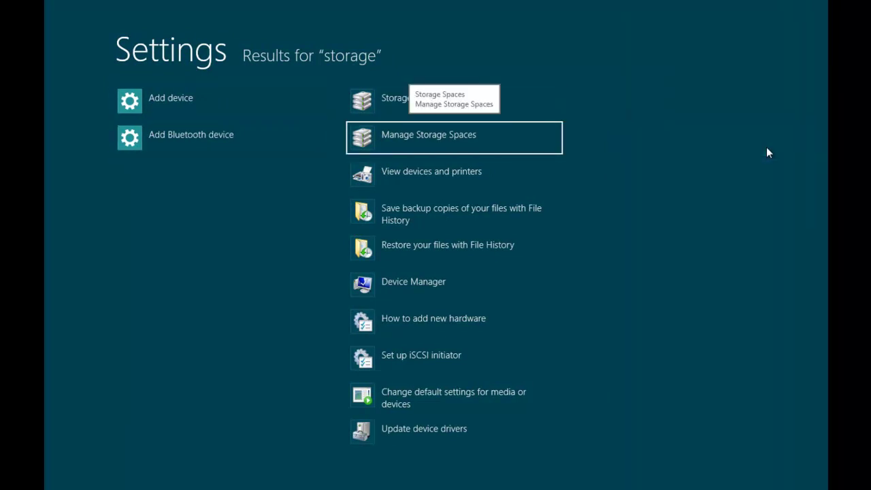
{"action": "key", "text": "Return"}
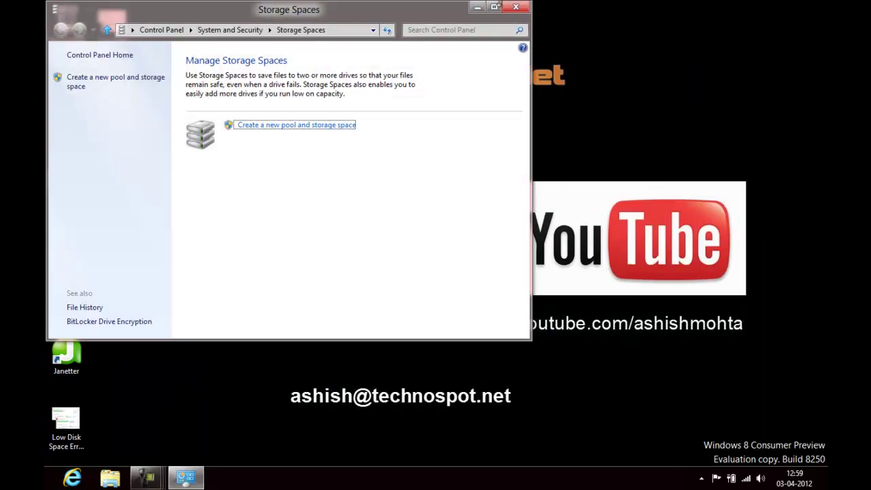
{"action": "double_click", "coordinate": [423, 11]}
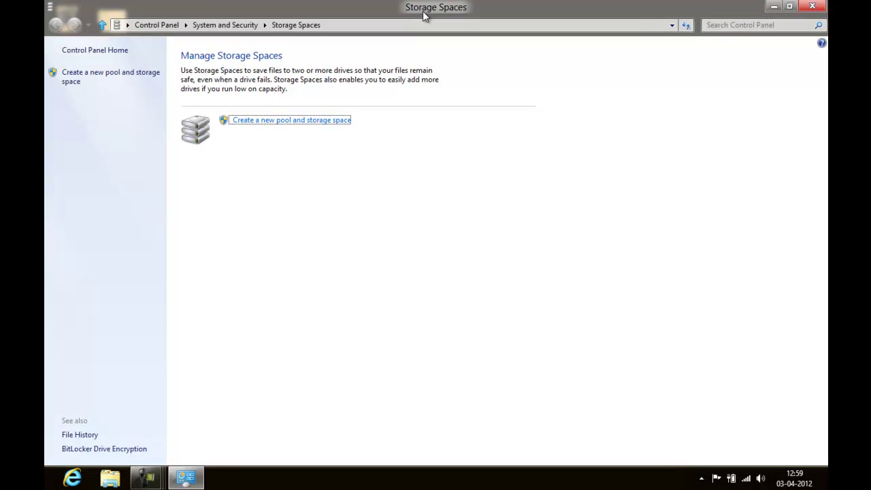
{"action": "left_click", "coordinate": [355, 25]}
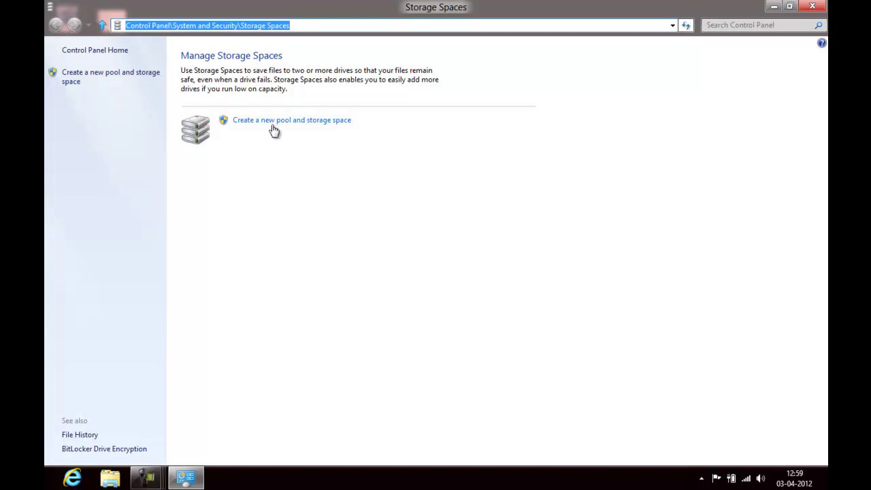
Check Removable Disk (K:) among the drives in the Computer window, then close that window
{"action": "key", "text": "super+e"}
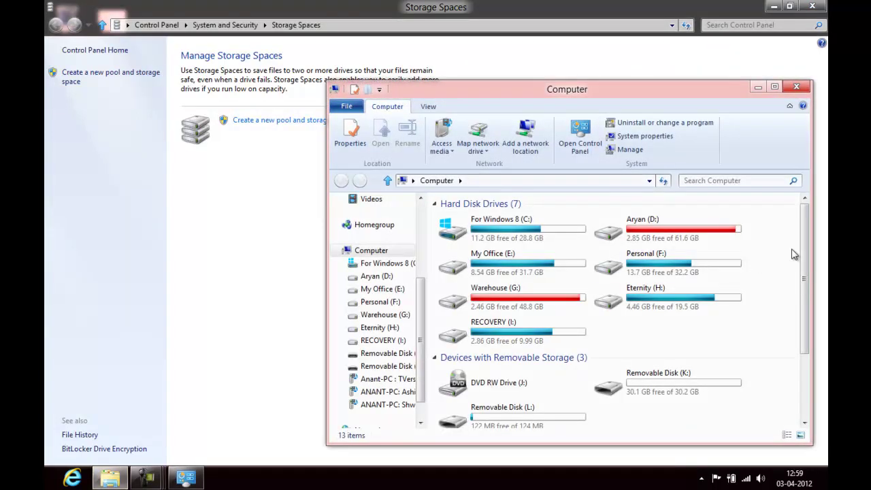
{"action": "left_click_drag", "start_coordinate": [809, 245], "coordinate": [804, 314]}
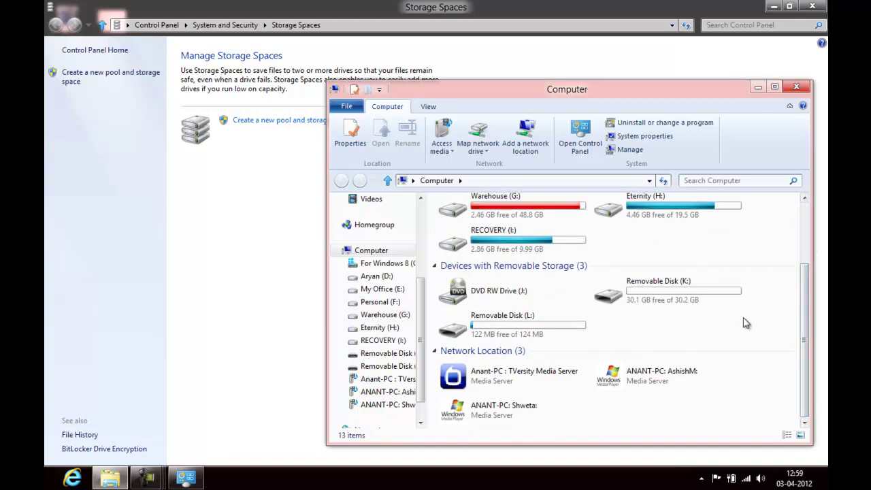
{"action": "left_click", "coordinate": [642, 300]}
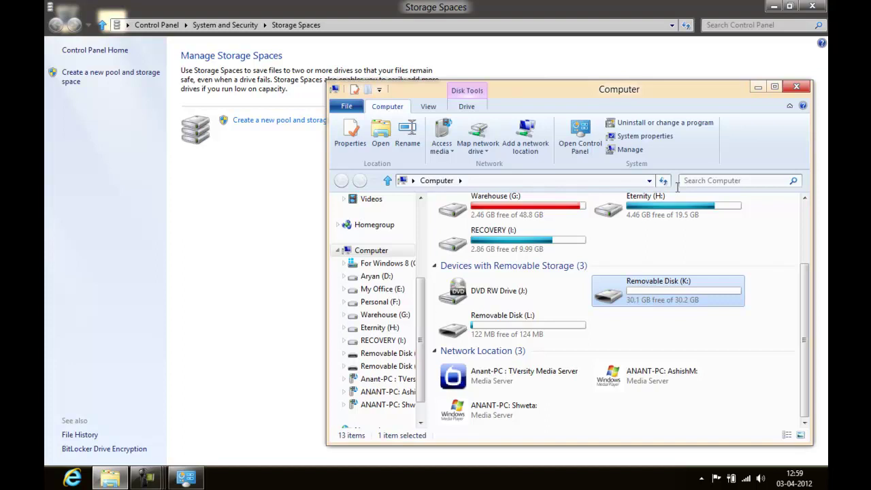
{"action": "left_click", "coordinate": [795, 89]}
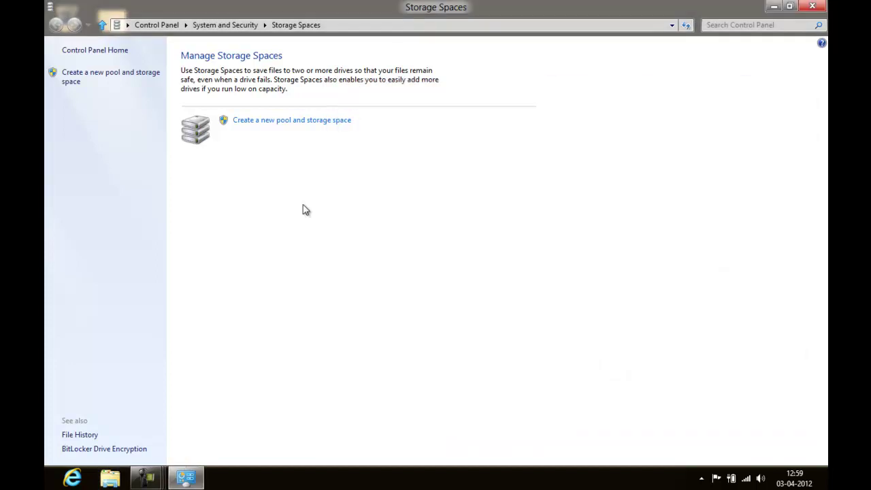
Create a new storage pool from the hp v165w USB Device (K:)
{"action": "left_click", "coordinate": [262, 120]}
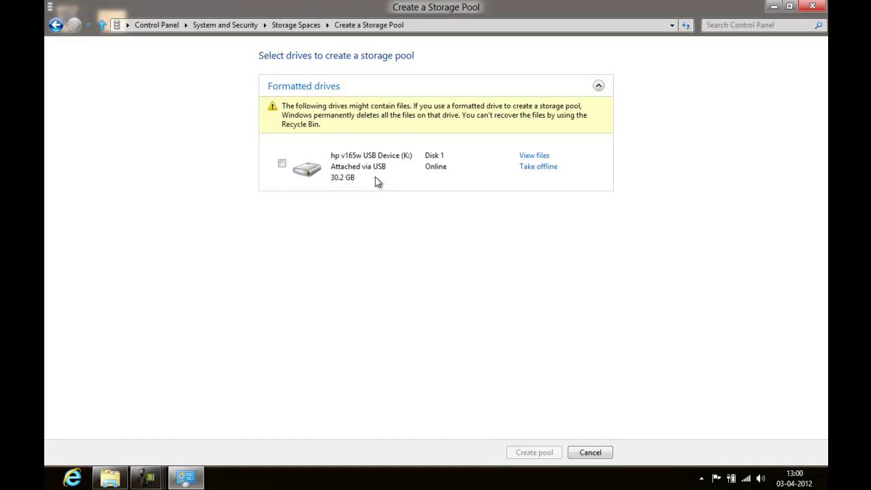
{"action": "left_click", "coordinate": [282, 163]}
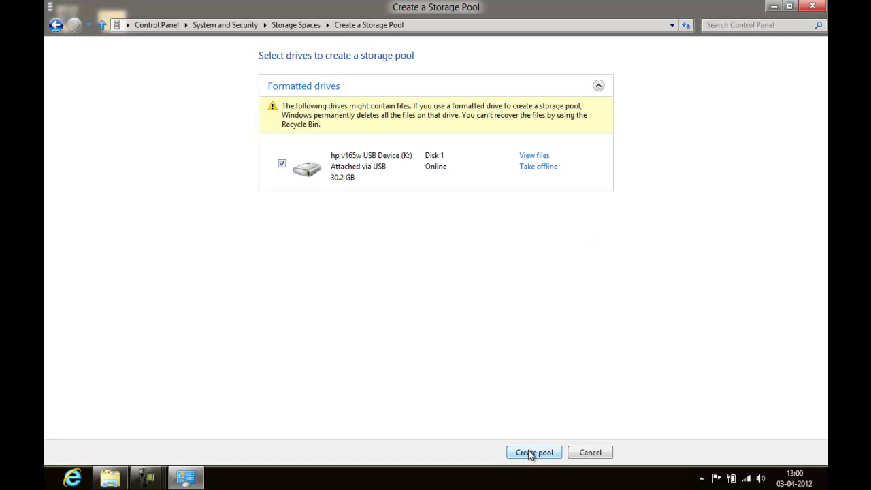
{"action": "left_click", "coordinate": [531, 454]}
{"action": "left_click", "coordinate": [529, 454]}
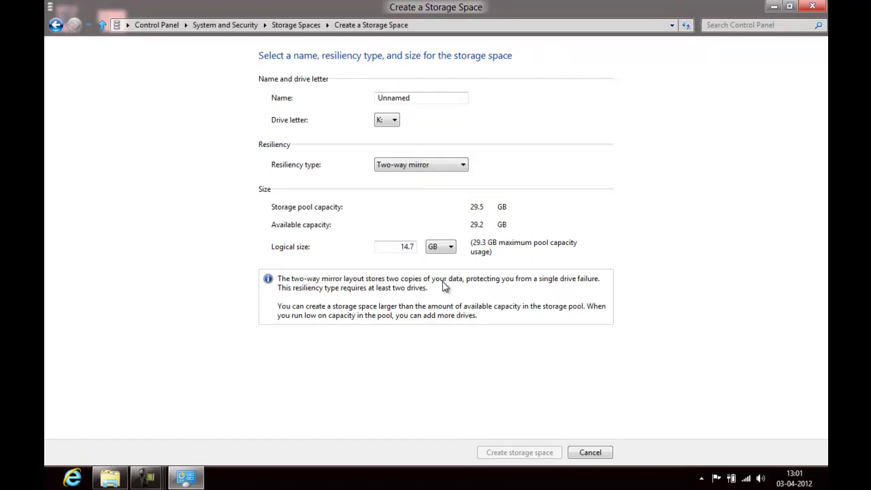
Name the storage space with the owner's first name and set its resiliency type to None
{"action": "left_click", "coordinate": [424, 98]}
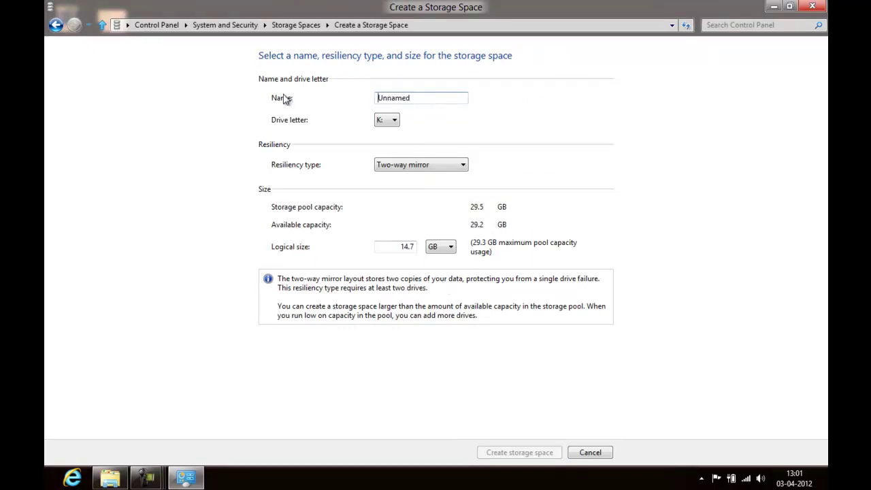
{"action": "key", "text": "ctrl+a"}
{"action": "type", "text": "A"}
{"action": "left_click", "coordinate": [421, 168]}
{"action": "left_click", "coordinate": [423, 168]}
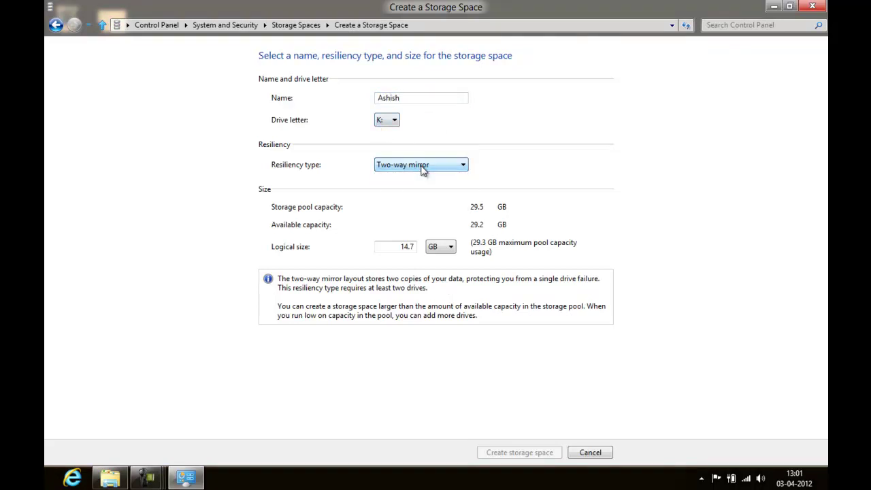
{"action": "left_click", "coordinate": [439, 172]}
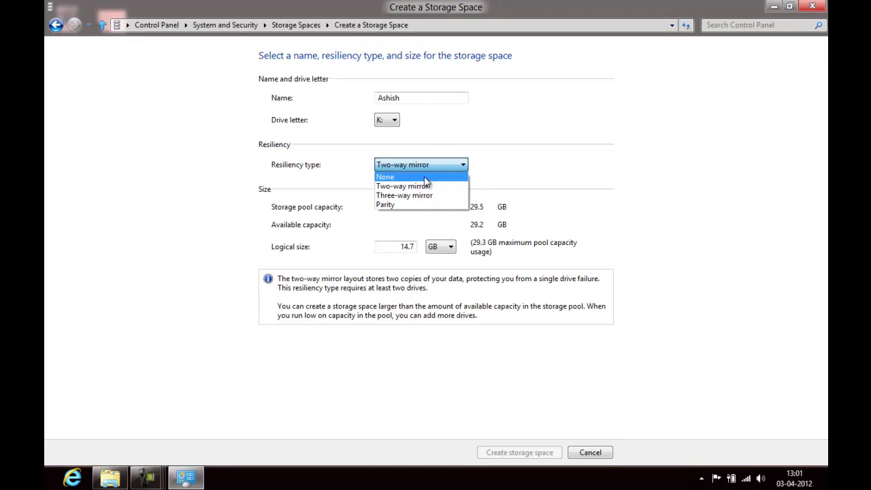
{"action": "left_click", "coordinate": [427, 178]}
Set the logical size to 10 TB and create the storage space
{"action": "left_click_drag", "start_coordinate": [429, 242], "coordinate": [436, 248]}
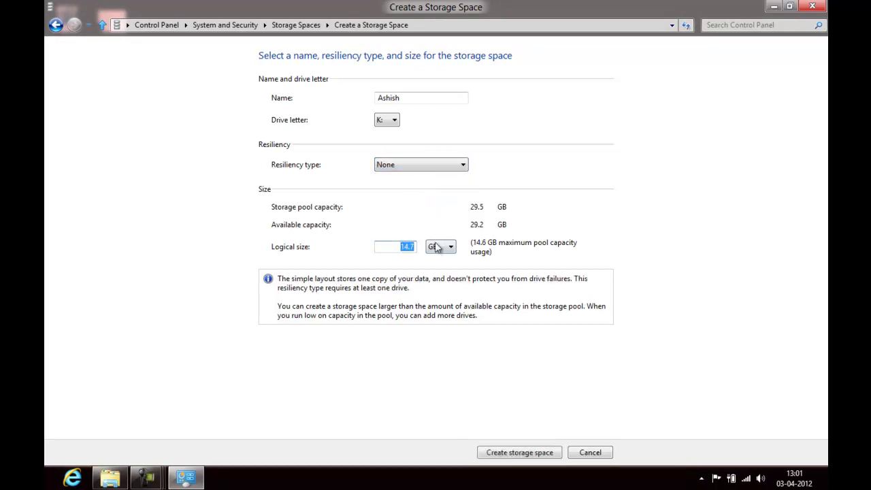
{"action": "type", "text": "10"}
{"action": "left_click", "coordinate": [448, 247]}
{"action": "left_click", "coordinate": [433, 277]}
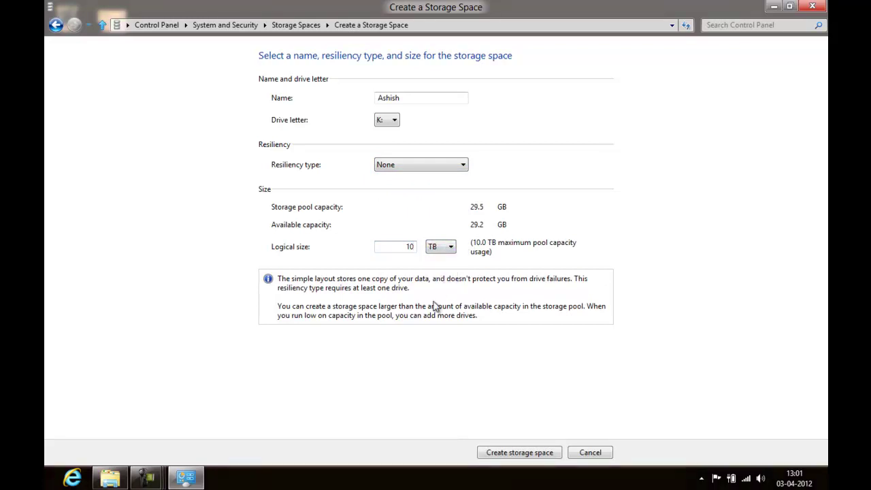
{"action": "left_click", "coordinate": [514, 454]}
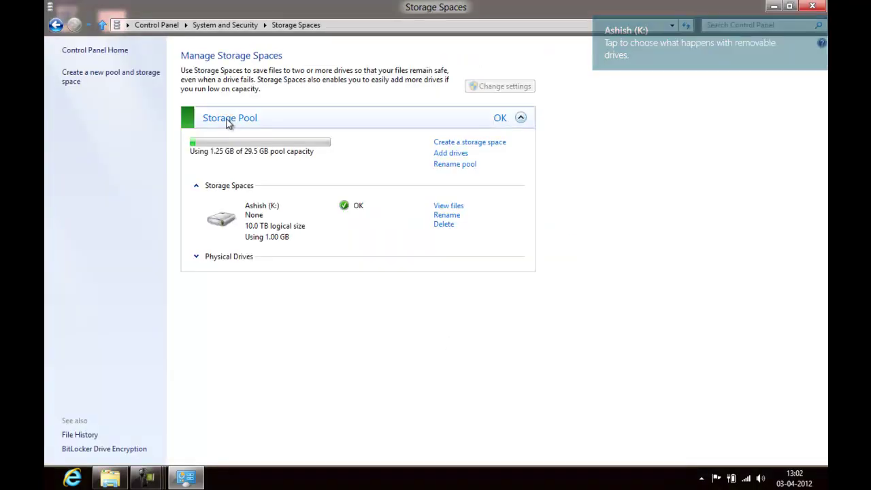
Rename the storage pool to Documents and expand its list of physical drives
{"action": "left_click", "coordinate": [452, 165]}
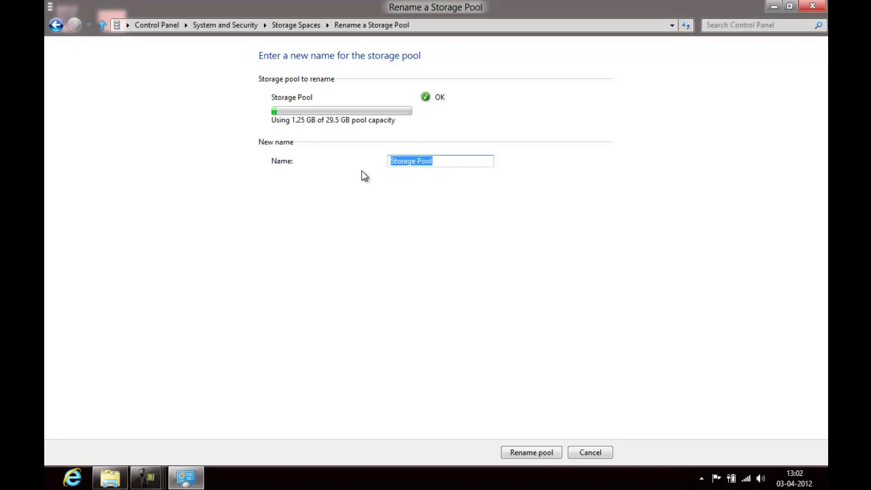
{"action": "type", "text": "Documents"}
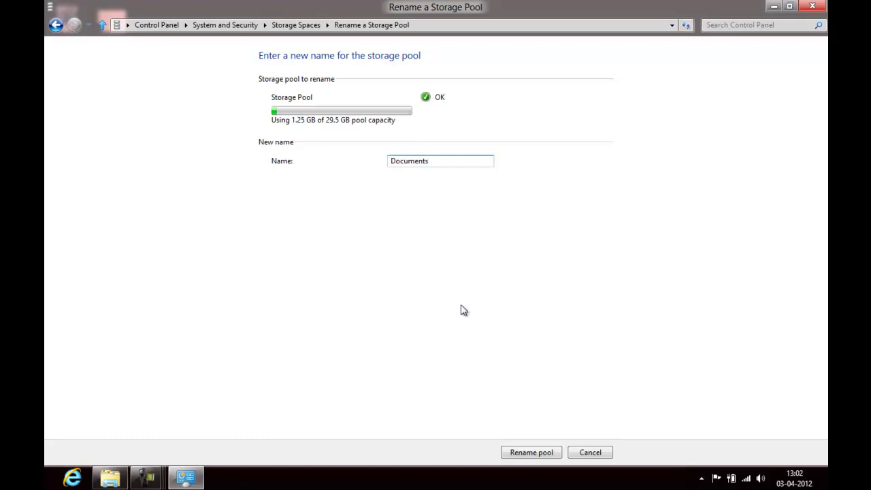
{"action": "left_click", "coordinate": [531, 456]}
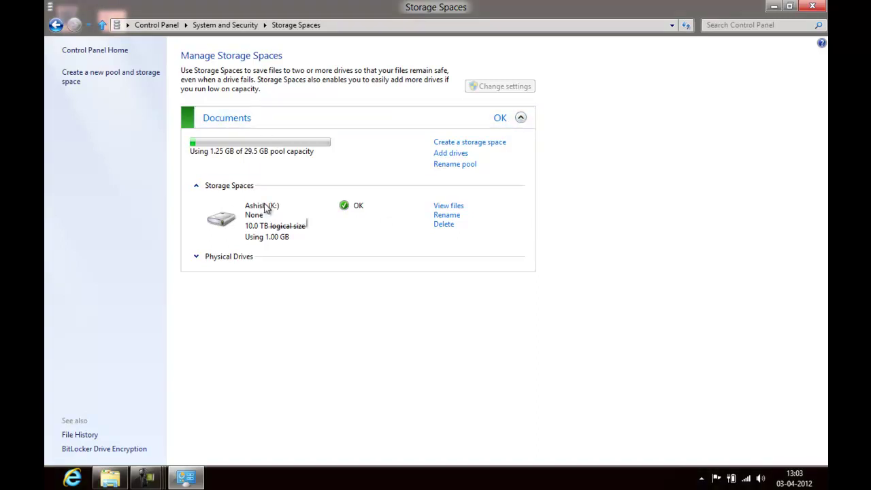
{"action": "left_click", "coordinate": [196, 257]}
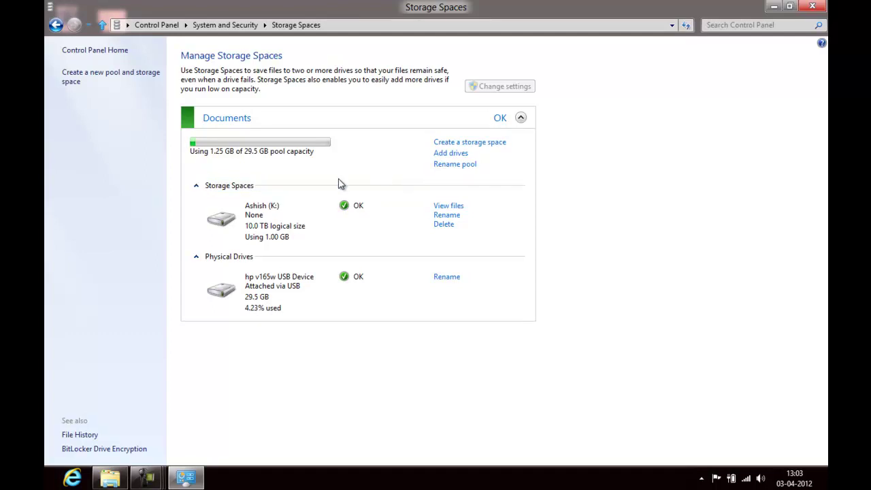
Open a maximized Computer window and examine the new K: drive and Removable Disk (L:)
{"action": "key", "text": "super+e"}
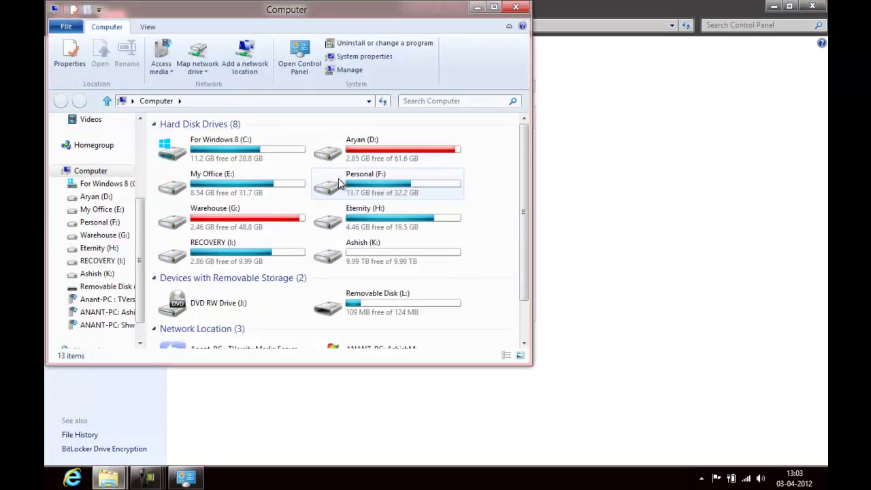
{"action": "double_click", "coordinate": [434, 13]}
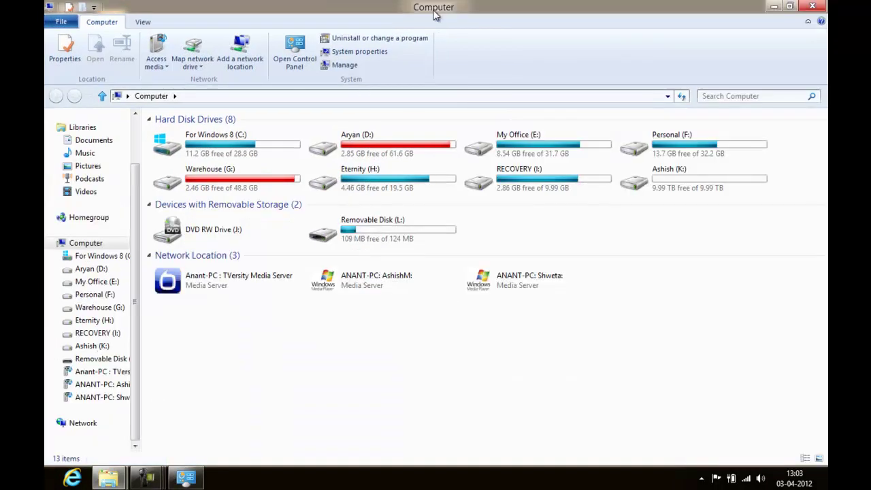
{"action": "left_click", "coordinate": [719, 196]}
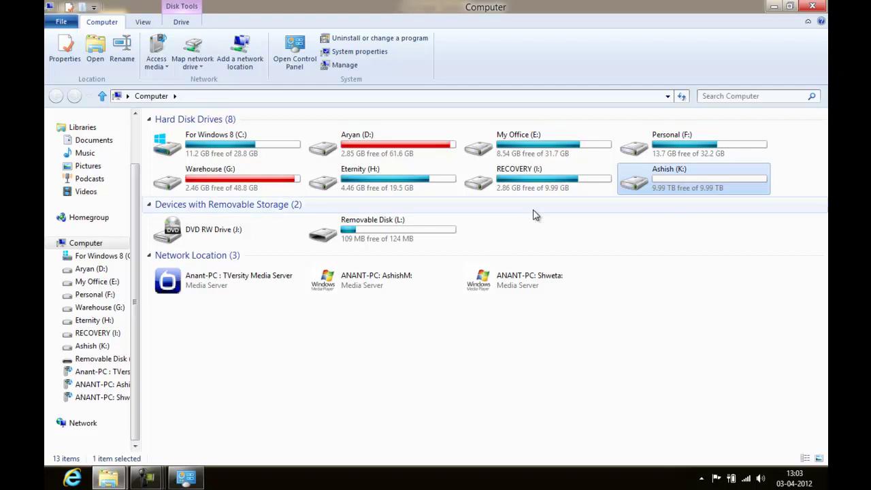
{"action": "left_click", "coordinate": [408, 236]}
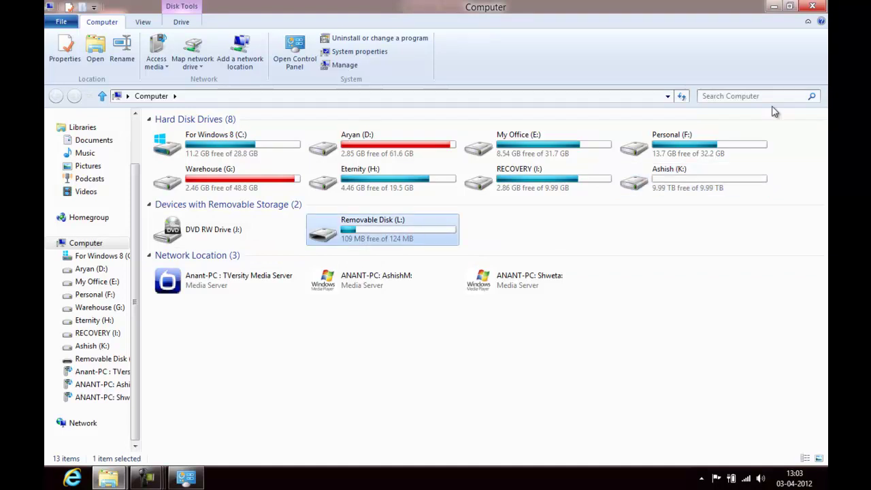
Review the general properties of the K: drive, close them and view its available drive tools
{"action": "left_click", "coordinate": [661, 188]}
{"action": "right_click", "coordinate": [661, 188]}
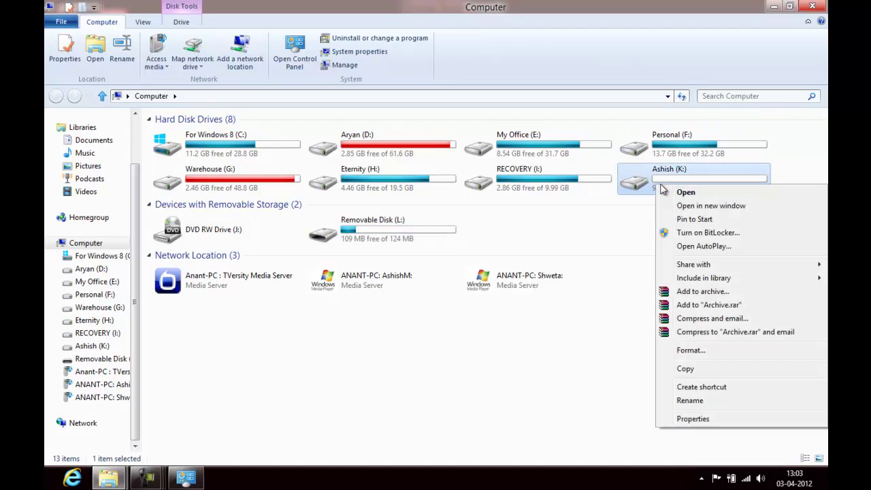
{"action": "left_click", "coordinate": [680, 419]}
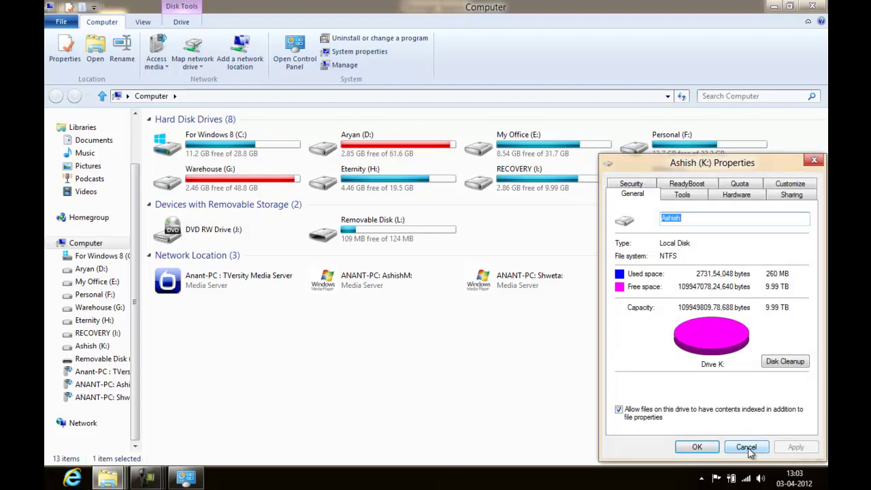
{"action": "left_click", "coordinate": [747, 447]}
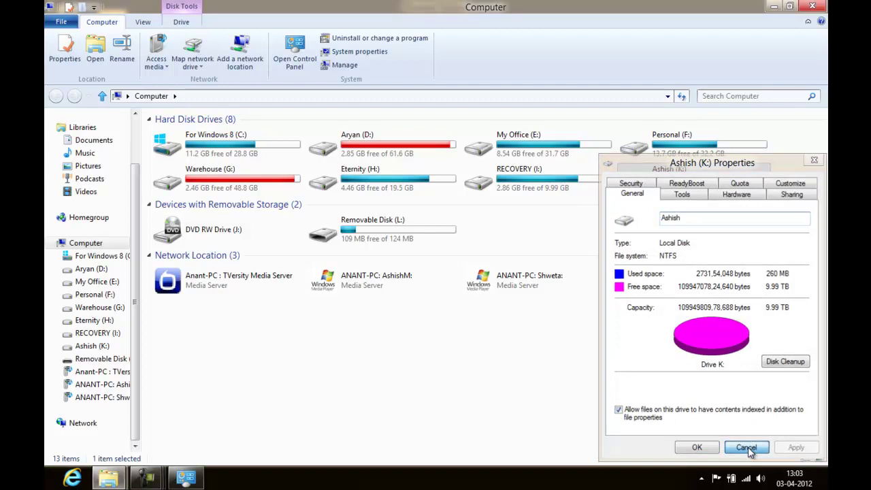
{"action": "left_click", "coordinate": [189, 25]}
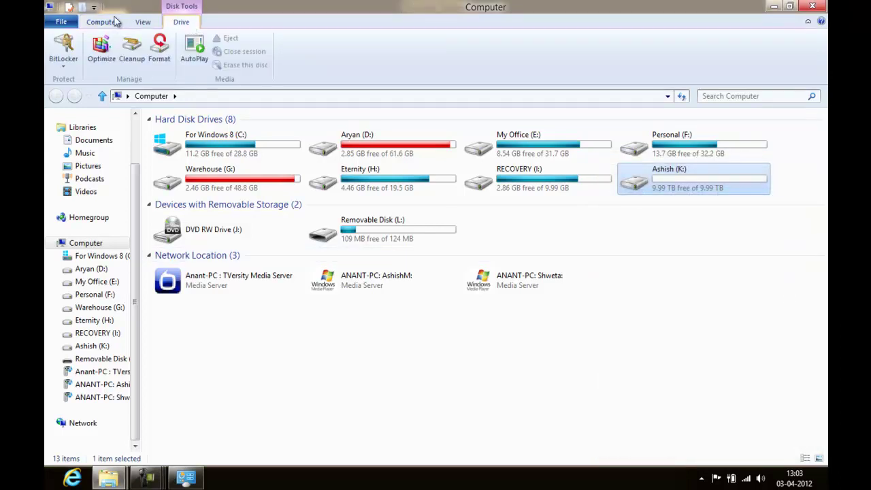
Search the system settings for "disk mana" and open the hard disk partitions tool in a maximized window
{"action": "key", "text": "super"}
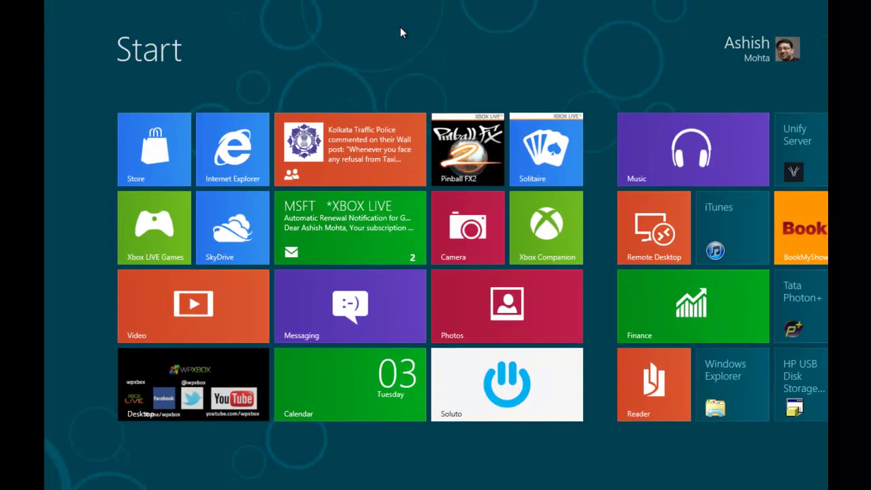
{"action": "type", "text": "disk"}
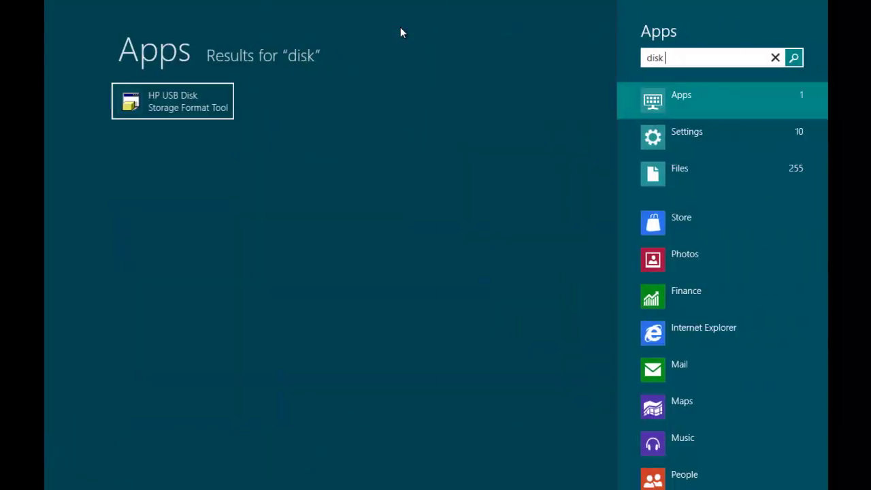
{"action": "type", "text": " mana"}
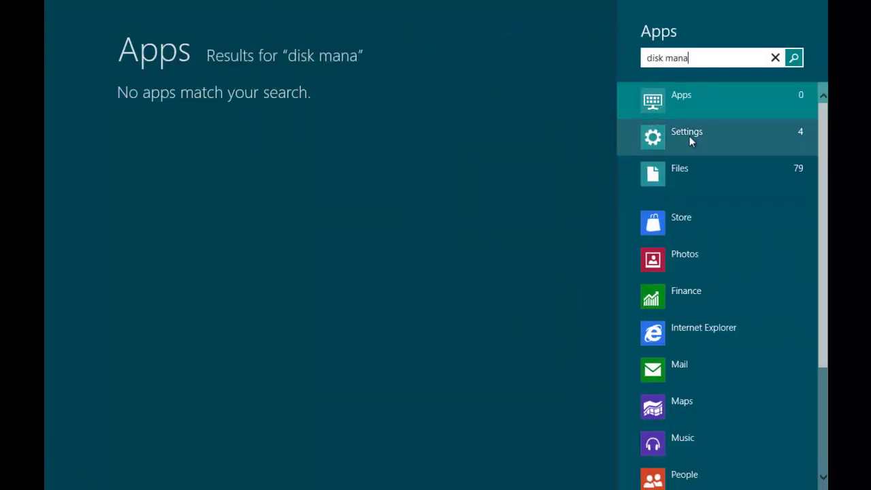
{"action": "left_click", "coordinate": [689, 138]}
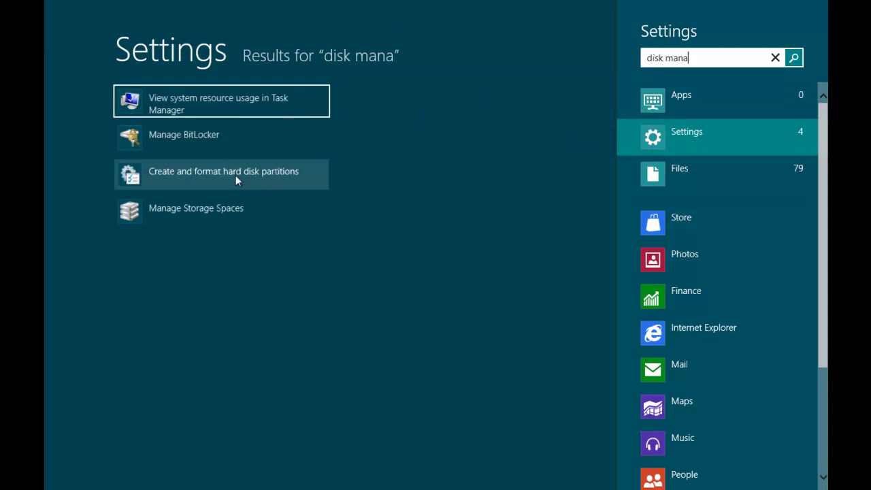
{"action": "left_click", "coordinate": [234, 176]}
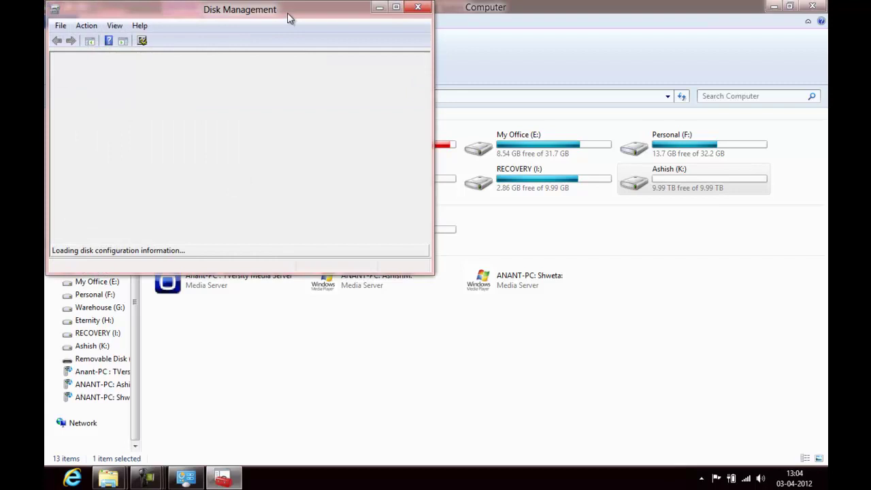
{"action": "double_click", "coordinate": [287, 12]}
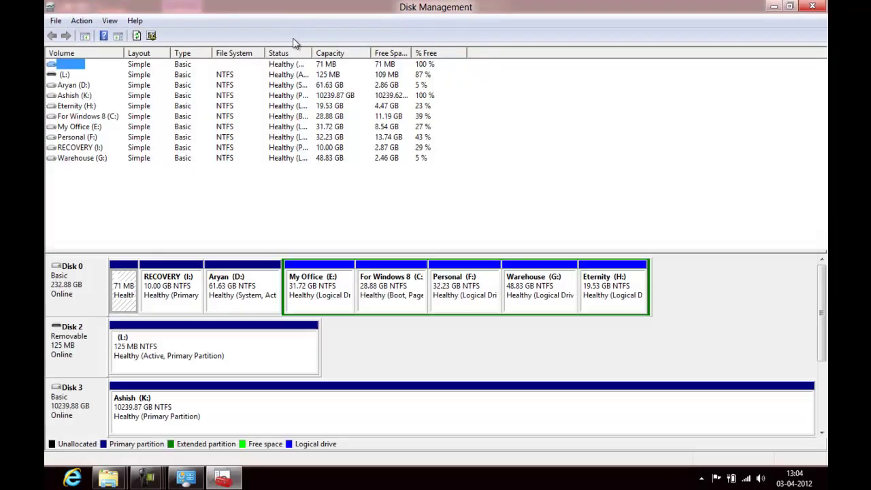
Shrink the K: volume on Disk 3 by 5482508 MB
{"action": "left_click", "coordinate": [263, 416]}
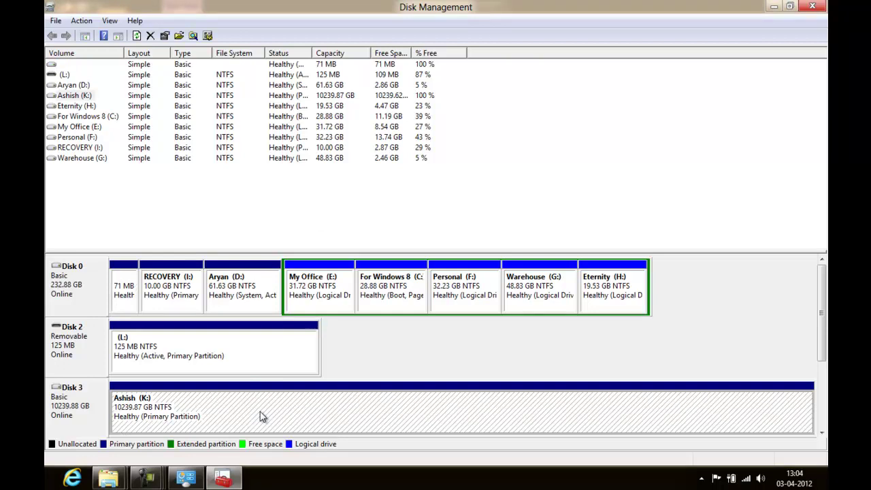
{"action": "right_click", "coordinate": [261, 415]}
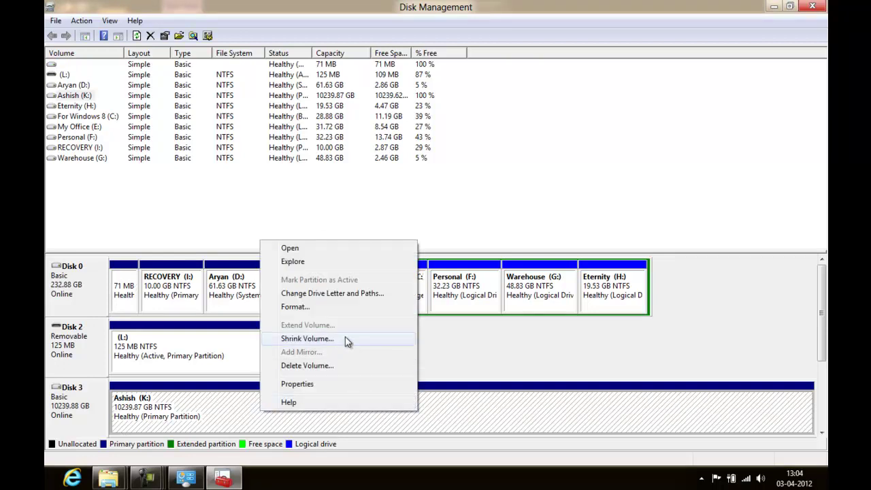
{"action": "left_click", "coordinate": [307, 338]}
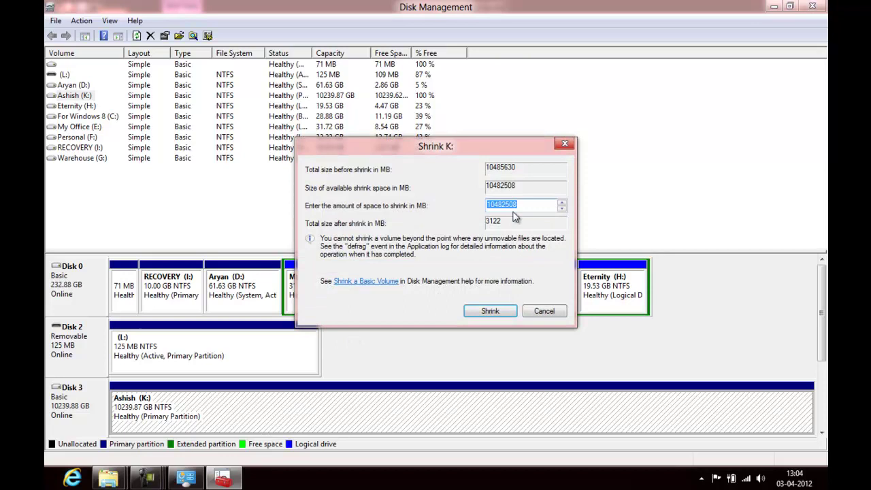
{"action": "key", "text": "Home"}
{"action": "key", "text": "Delete"}
{"action": "key", "text": "Delete"}
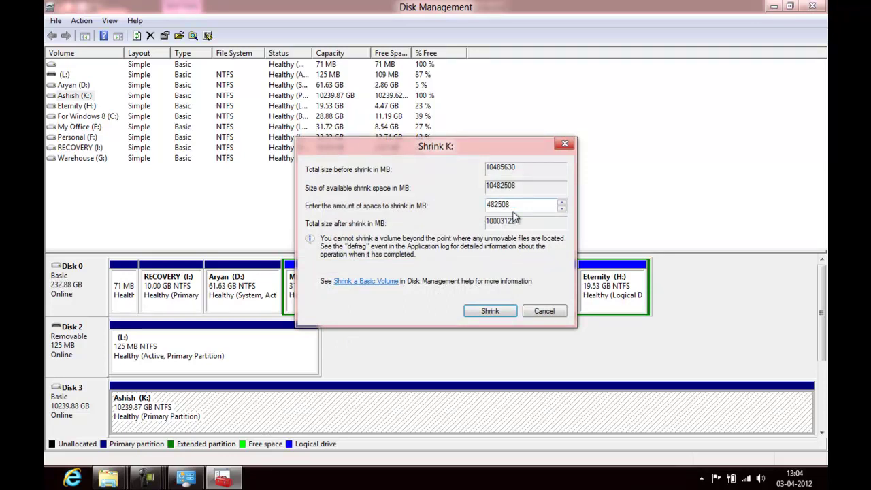
{"action": "type", "text": "5"}
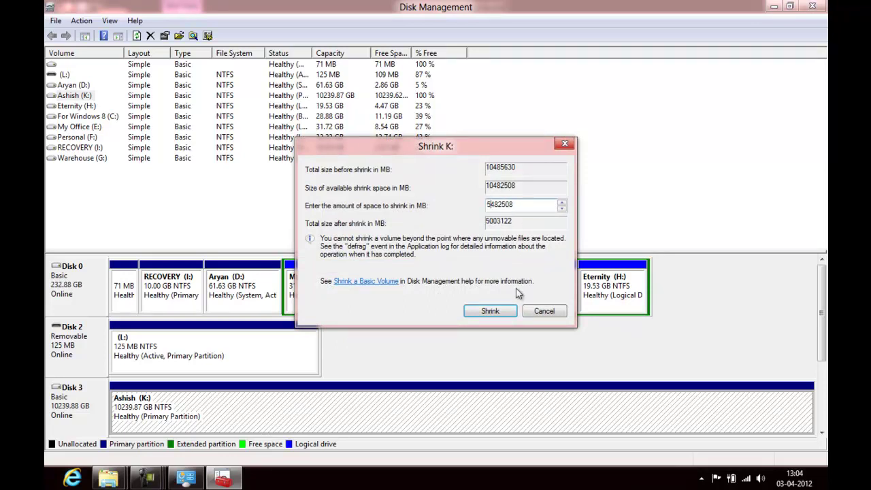
{"action": "left_click", "coordinate": [500, 311]}
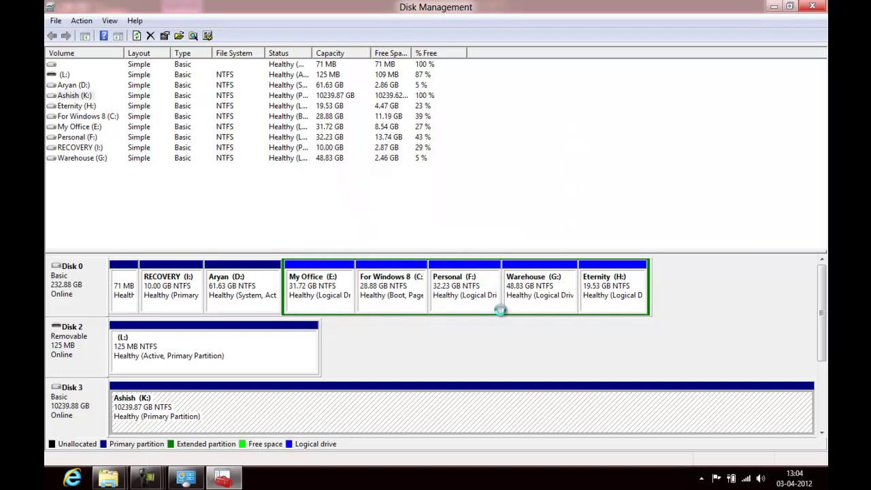
Create a simple volume across the unallocated space on Disk 3, quick-formatted as NTFS with the label New Volume
{"action": "right_click", "coordinate": [510, 415]}
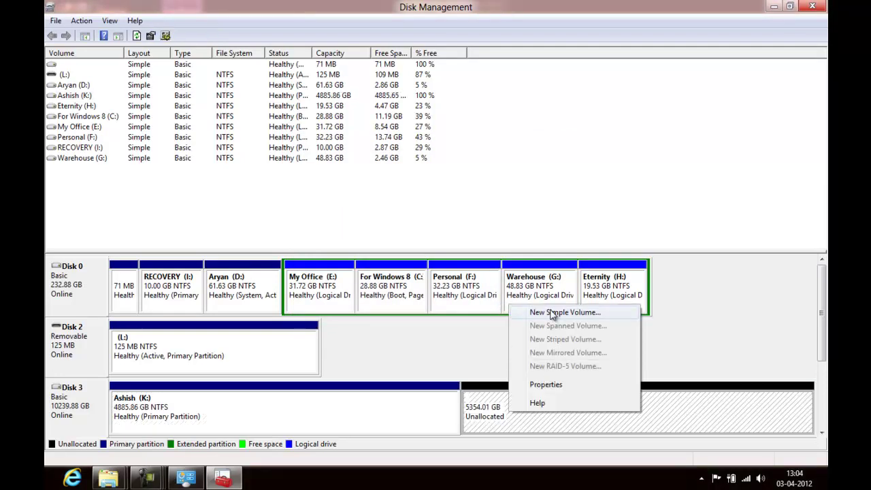
{"action": "left_click", "coordinate": [552, 314]}
{"action": "left_click", "coordinate": [282, 283]}
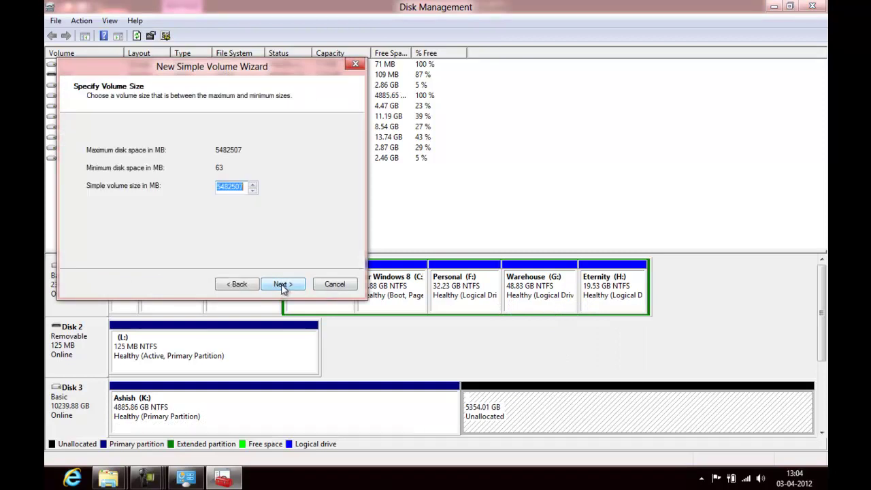
{"action": "left_click", "coordinate": [284, 286]}
{"action": "left_click", "coordinate": [282, 284]}
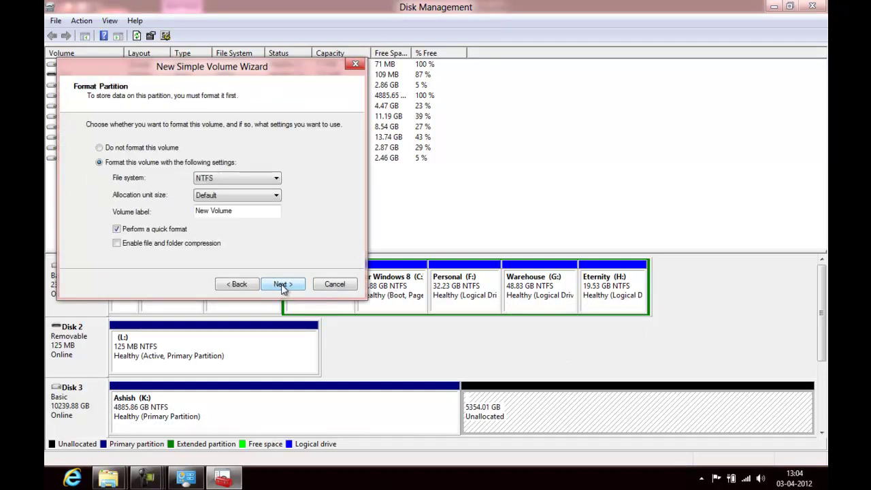
{"action": "left_click", "coordinate": [282, 285]}
{"action": "left_click", "coordinate": [283, 285]}
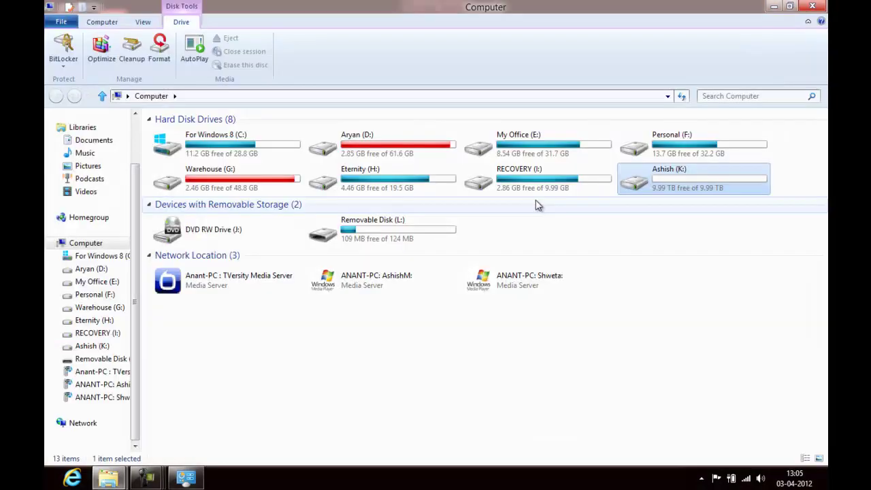
Examine the capacity of the shrunken K: drive in the Computer window
{"action": "left_click", "coordinate": [413, 398]}
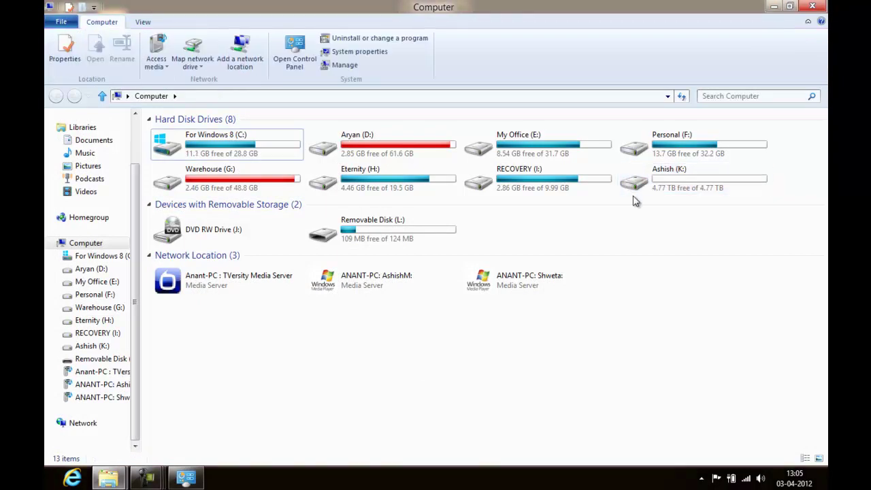
{"action": "left_click", "coordinate": [676, 183]}
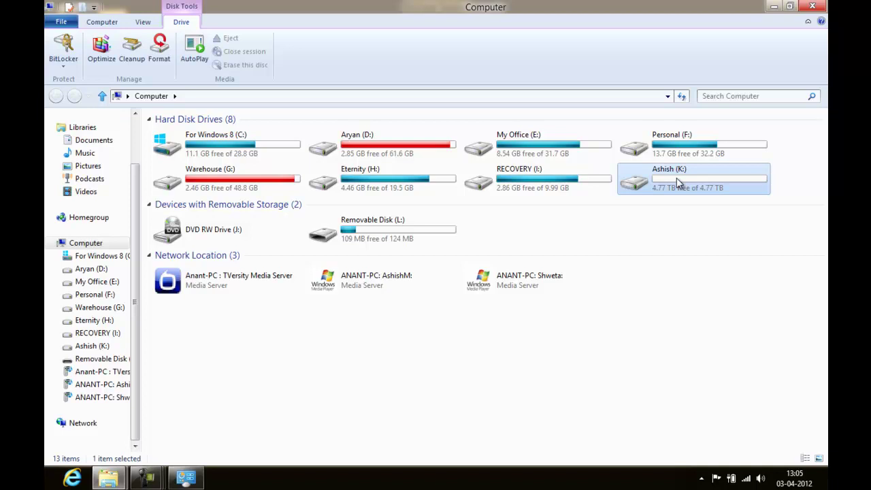
{"action": "left_click", "coordinate": [662, 296]}
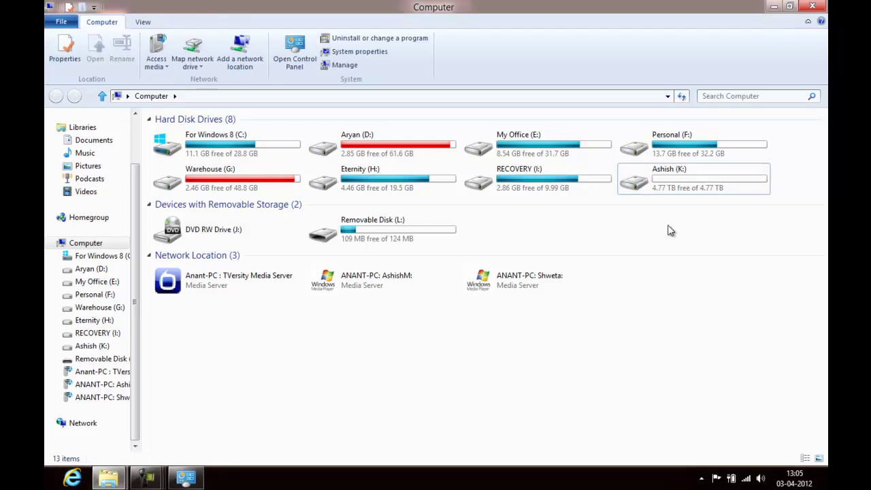
{"action": "left_click", "coordinate": [676, 191]}
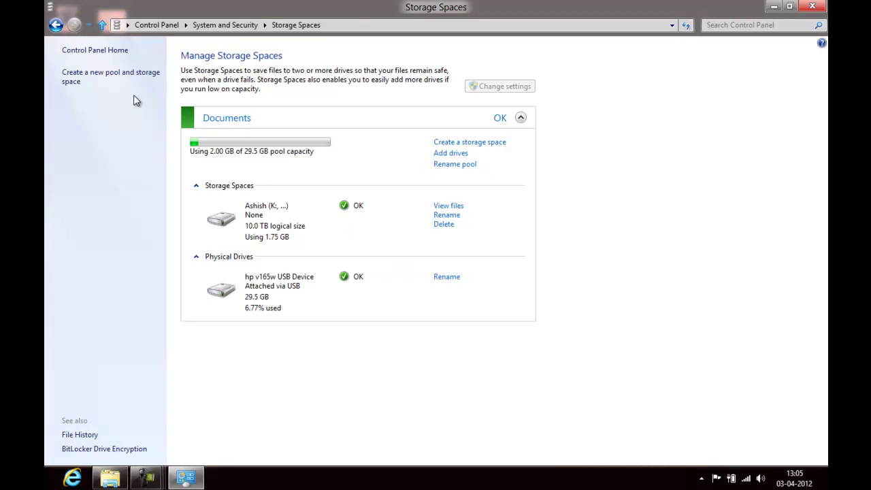
Check for drives available for another storage pool and return to the Storage Spaces overview
{"action": "left_click", "coordinate": [127, 76]}
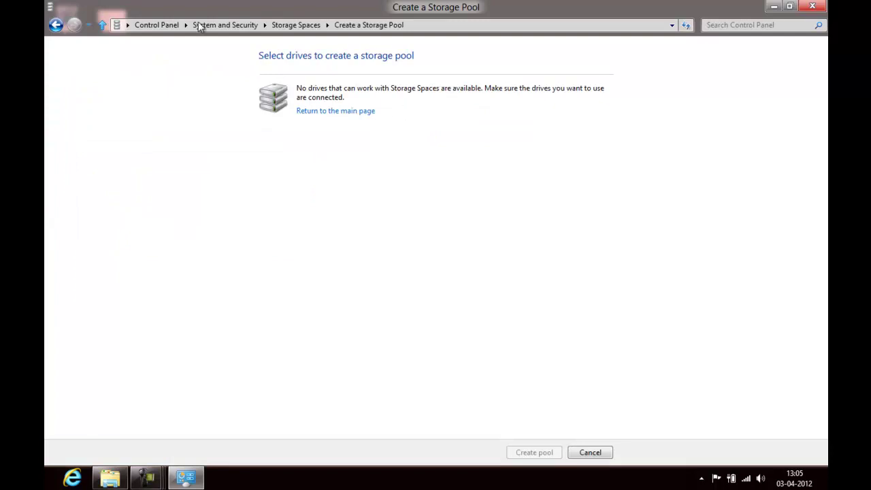
{"action": "left_click", "coordinate": [56, 25]}
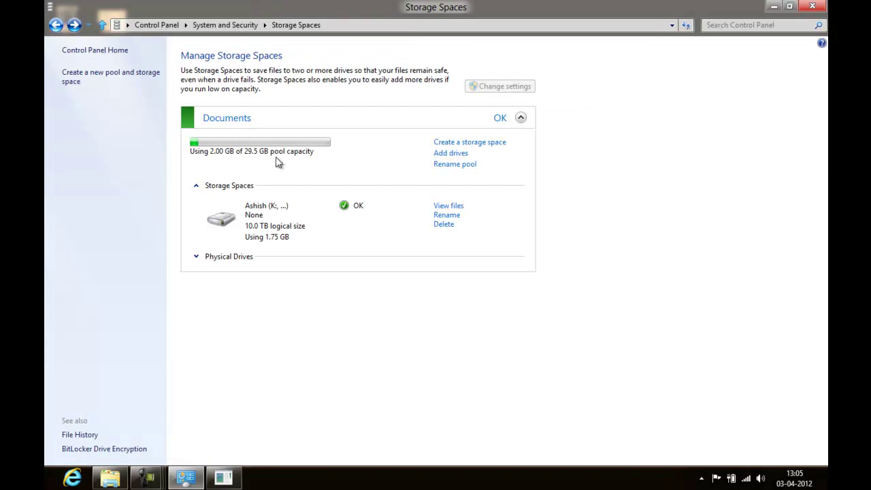
Start another storage space in the Documents pool with the name Media and drive letter N:
{"action": "left_click", "coordinate": [499, 147]}
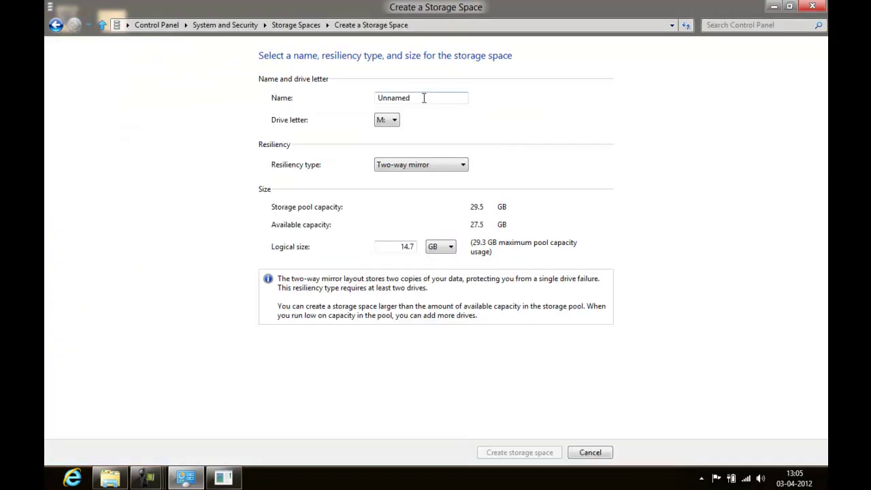
{"action": "left_click", "coordinate": [378, 98]}
{"action": "key", "text": "ctrl+a"}
{"action": "type", "text": "M"}
{"action": "key", "text": "Tab"}
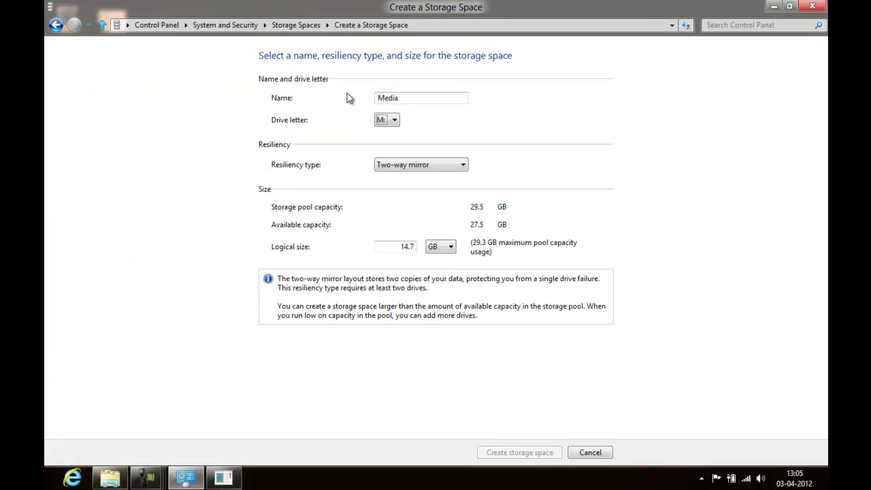
{"action": "left_click", "coordinate": [385, 120]}
{"action": "left_click", "coordinate": [385, 159]}
Try the resiliency type None for the Media storage space and switch it back to Two-way mirror
{"action": "left_click", "coordinate": [409, 168]}
{"action": "left_click", "coordinate": [406, 178]}
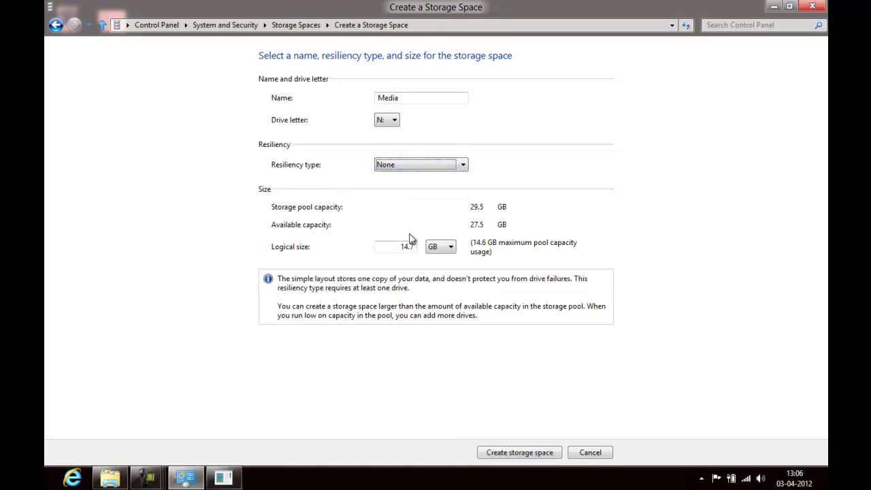
{"action": "left_click_drag", "start_coordinate": [402, 247], "coordinate": [426, 242]}
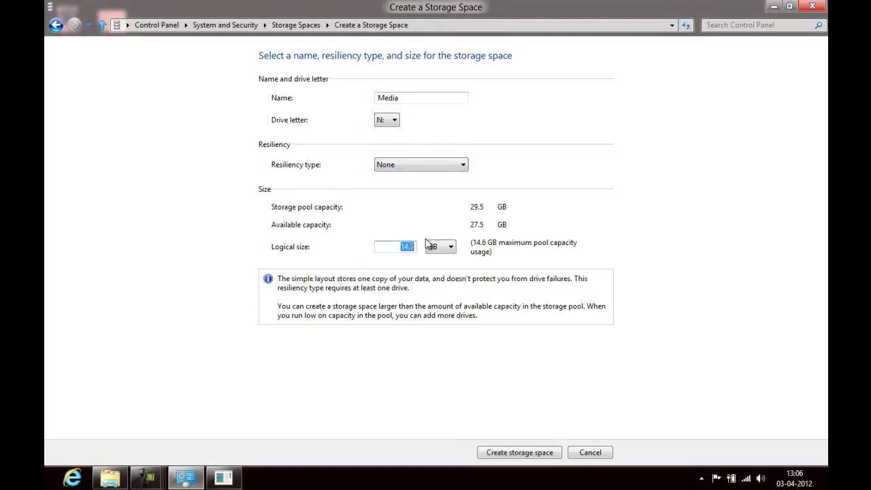
{"action": "left_click", "coordinate": [430, 167]}
{"action": "left_click", "coordinate": [420, 185]}
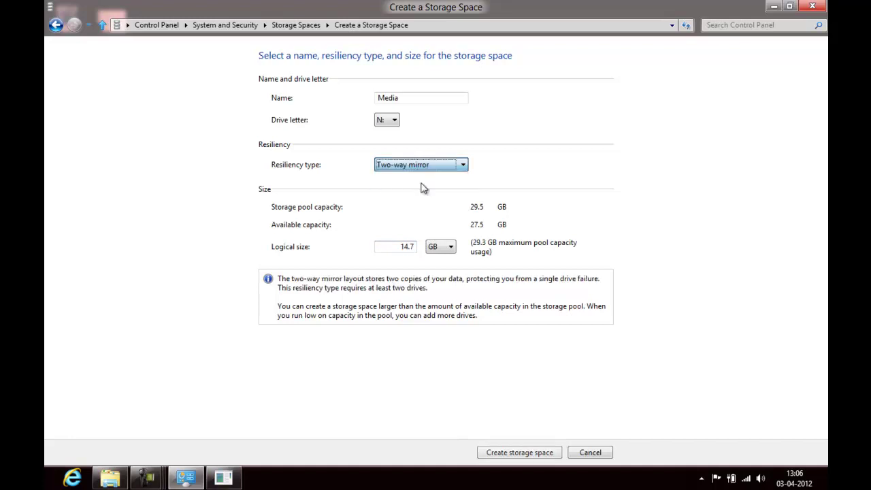
Set the logical size to 10 TB and the resiliency type to None, and create the Media storage space
{"action": "left_click_drag", "start_coordinate": [403, 248], "coordinate": [413, 249]}
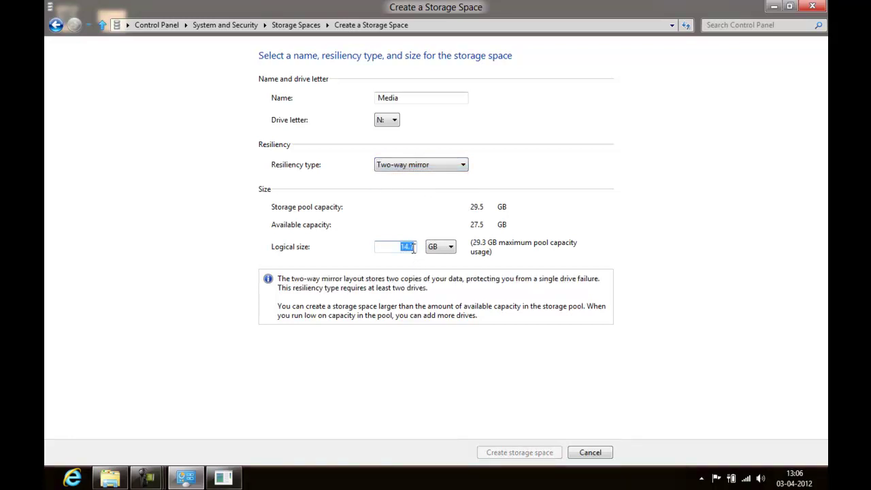
{"action": "type", "text": "10"}
{"action": "left_click", "coordinate": [439, 247]}
{"action": "left_click", "coordinate": [440, 279]}
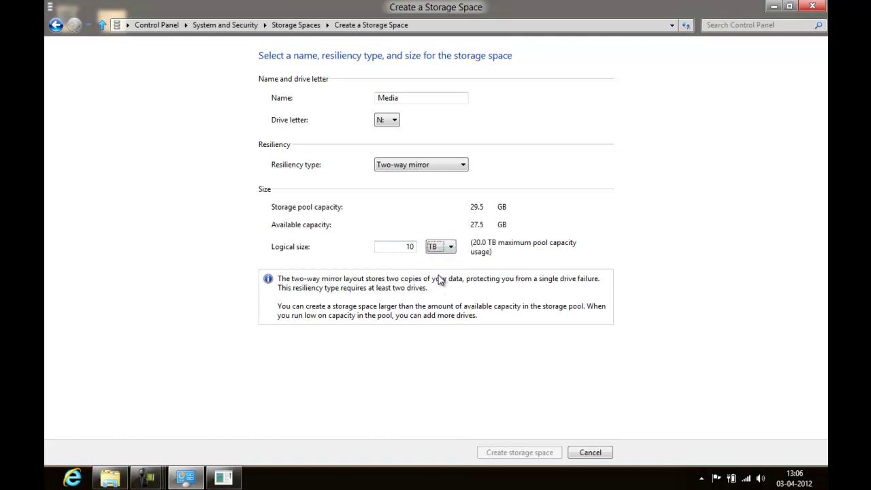
{"action": "left_click", "coordinate": [406, 169]}
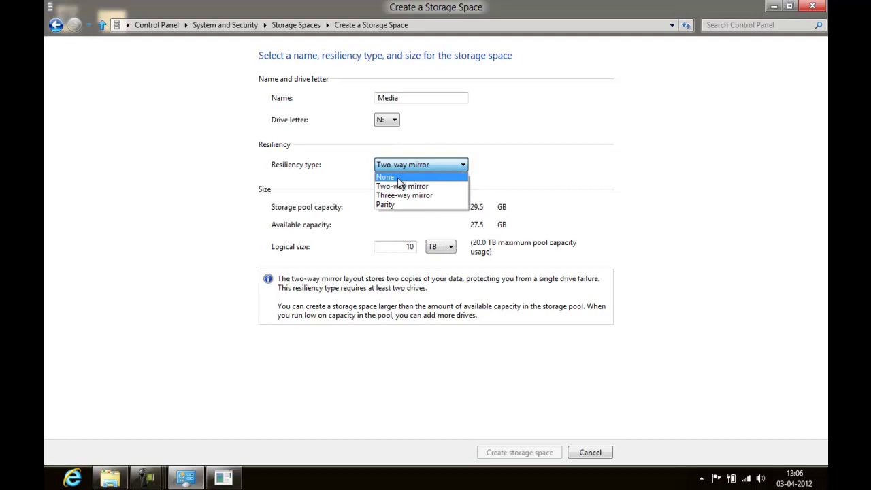
{"action": "left_click", "coordinate": [406, 176]}
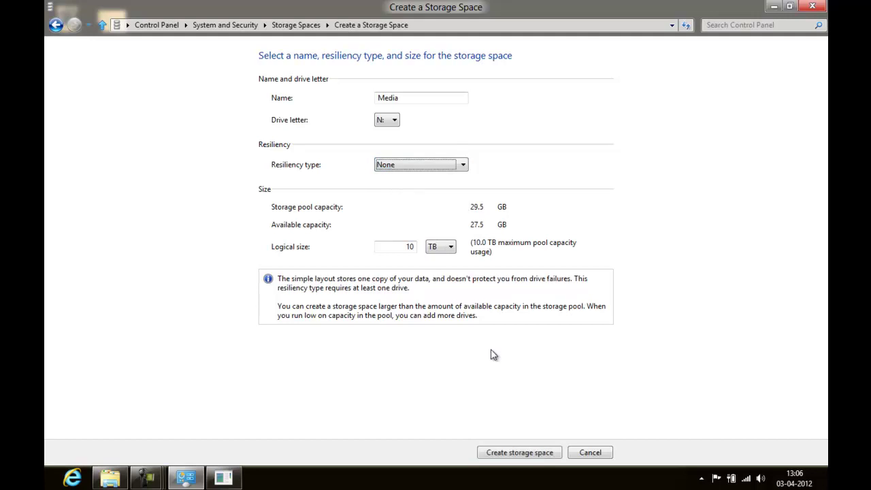
{"action": "left_click", "coordinate": [516, 454]}
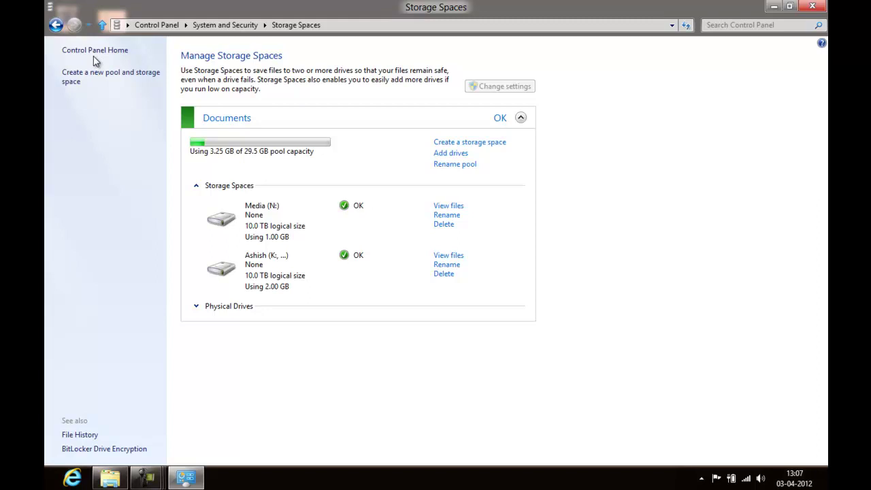
Close Storage Spaces and examine the hard disk drives in the maximized Computer window
{"action": "left_click", "coordinate": [812, 6]}
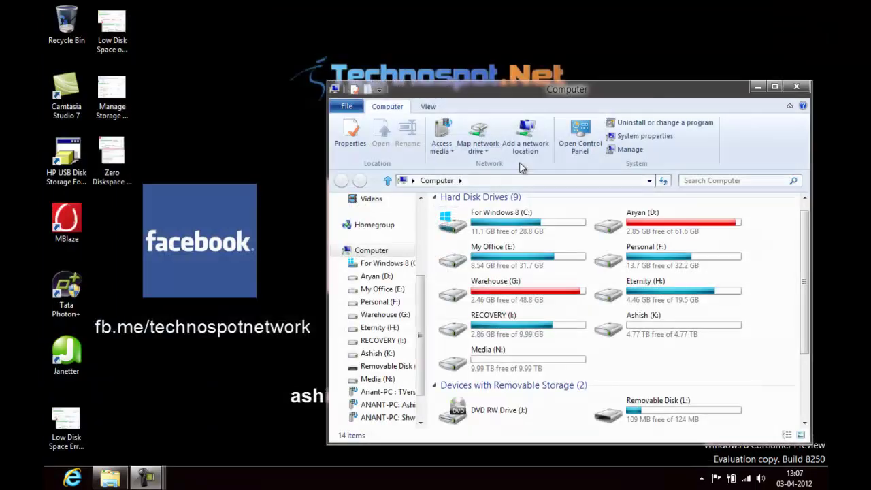
{"action": "double_click", "coordinate": [638, 89]}
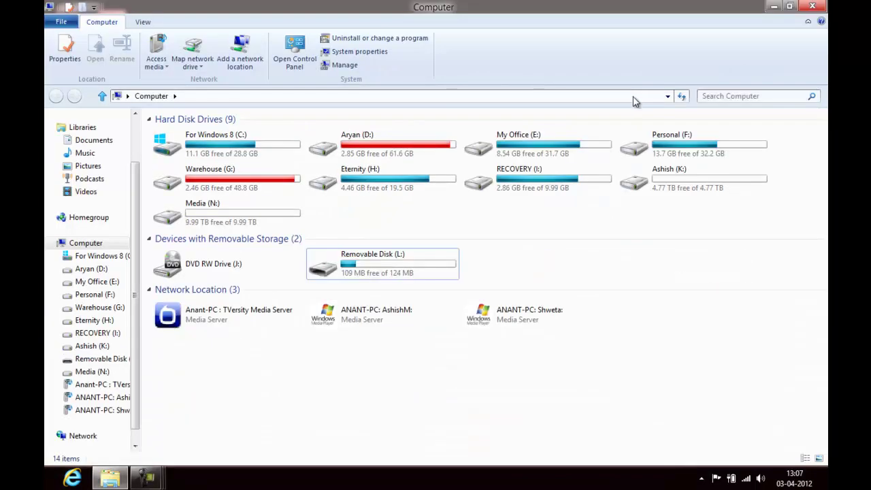
{"action": "left_click", "coordinate": [639, 184]}
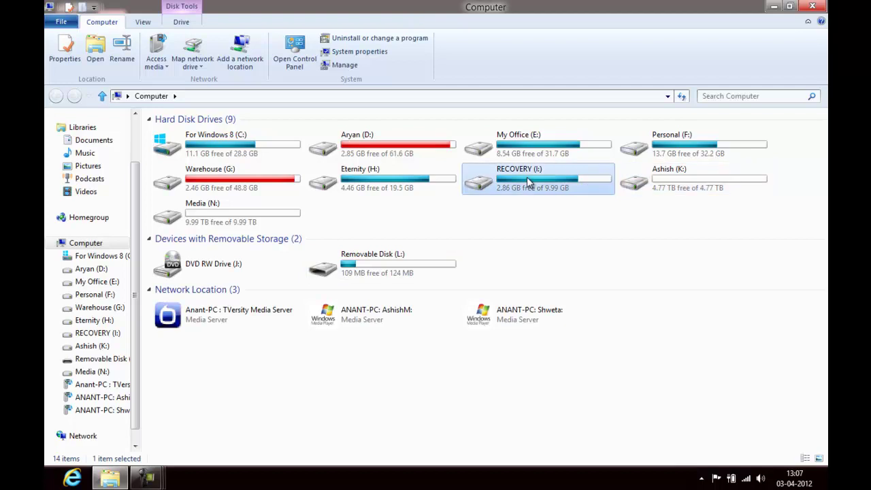
Compare the free space of the K: and Media (N:) drives, and close the Computer window
{"action": "left_click", "coordinate": [261, 215]}
{"action": "left_click", "coordinate": [681, 191]}
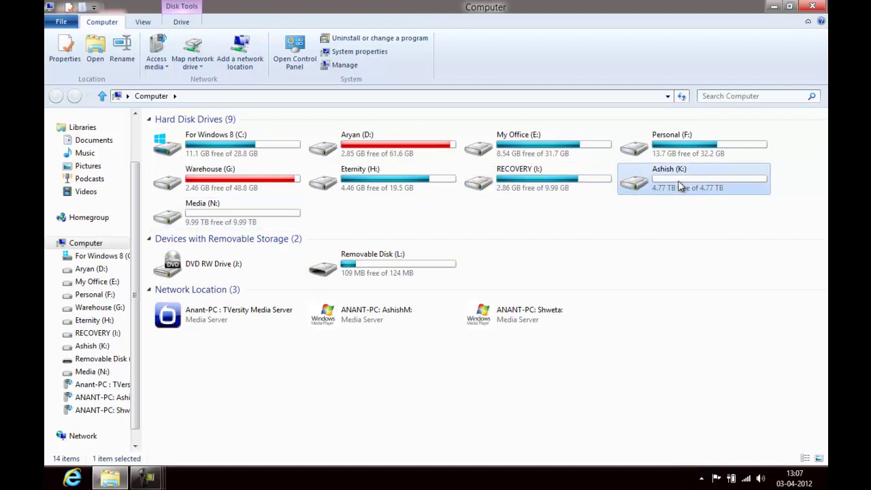
{"action": "left_click", "coordinate": [229, 229]}
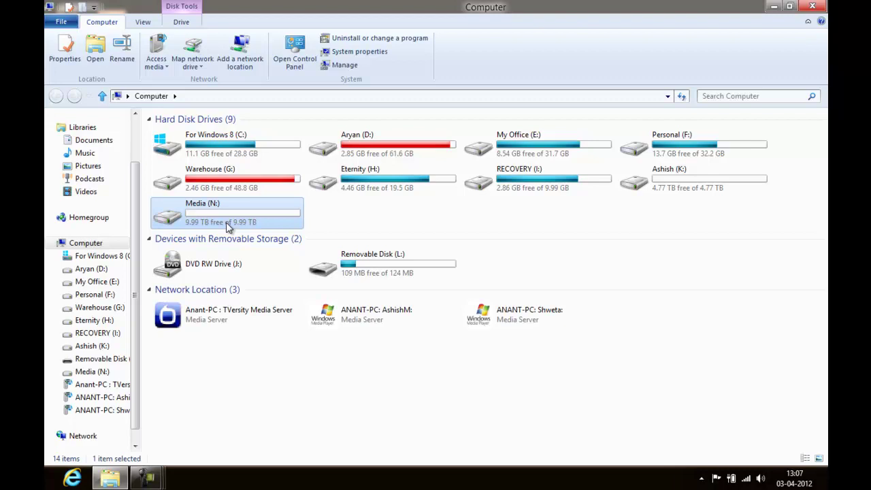
{"action": "left_click", "coordinate": [672, 187]}
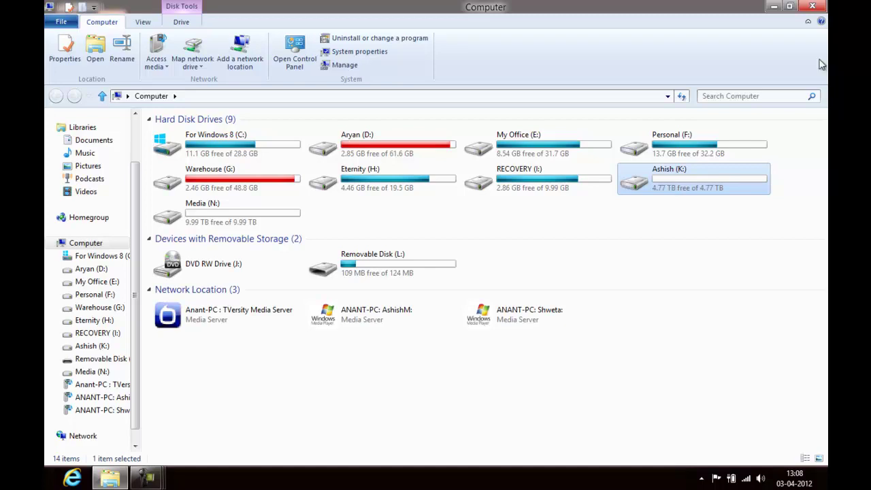
{"action": "left_click", "coordinate": [815, 8]}
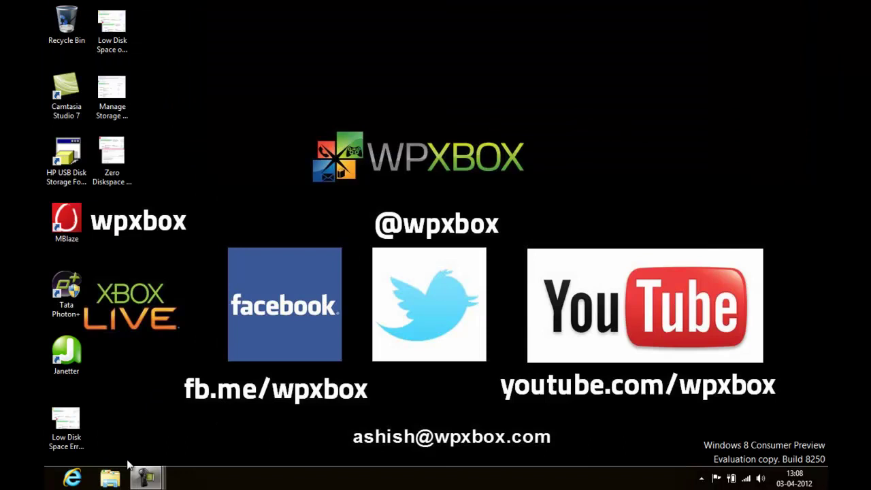
Search the system settings for "storage spaces" and open Manage Storage Spaces
{"action": "key", "text": "super+e"}
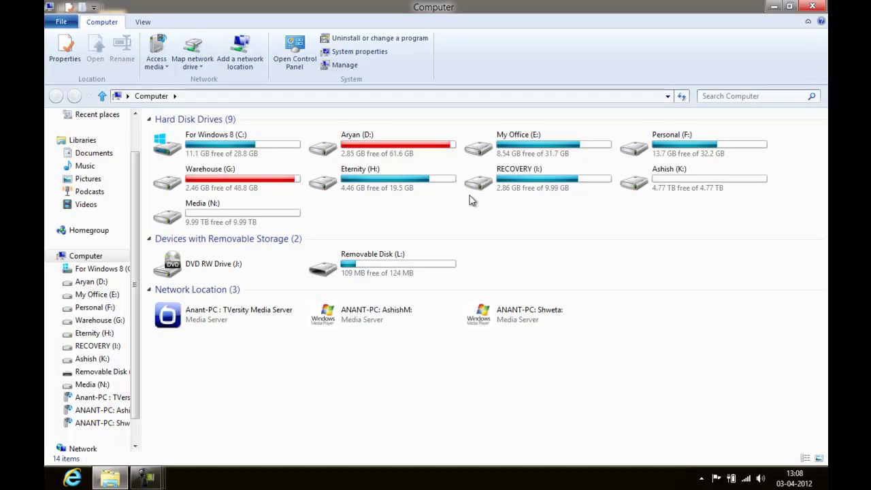
{"action": "key", "text": "super"}
{"action": "type", "text": "storage"}
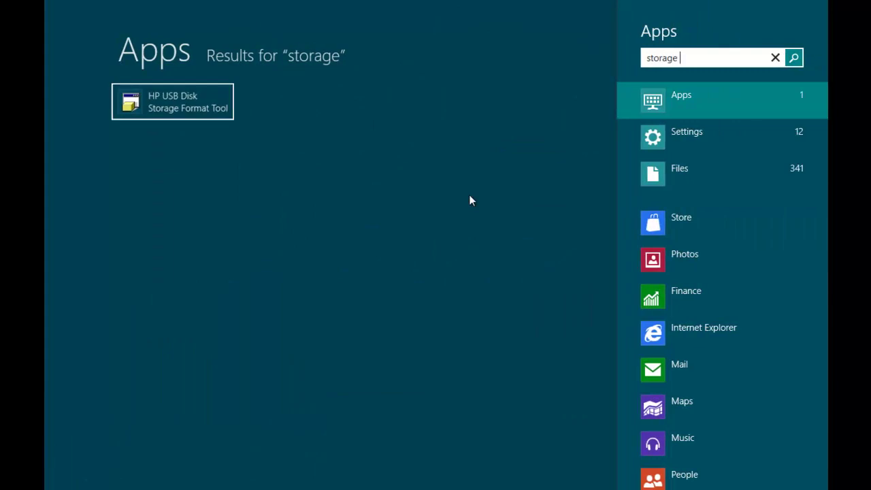
{"action": "type", "text": " spaces"}
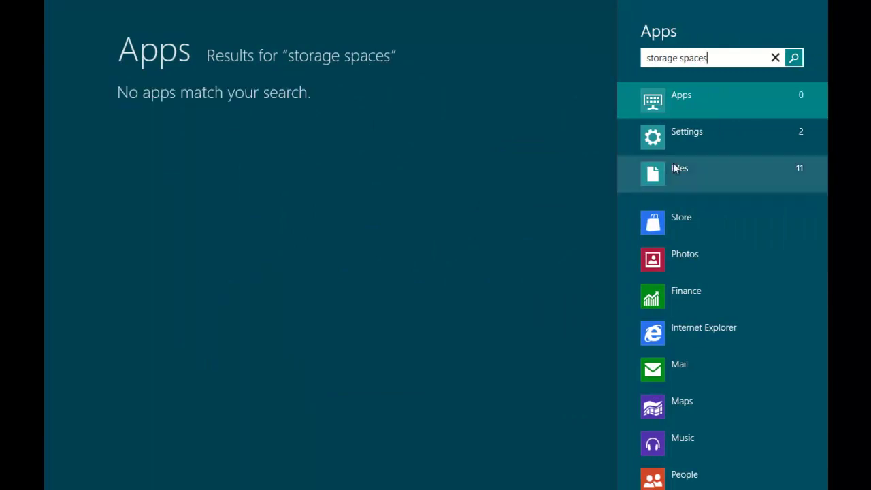
{"action": "left_click", "coordinate": [669, 140]}
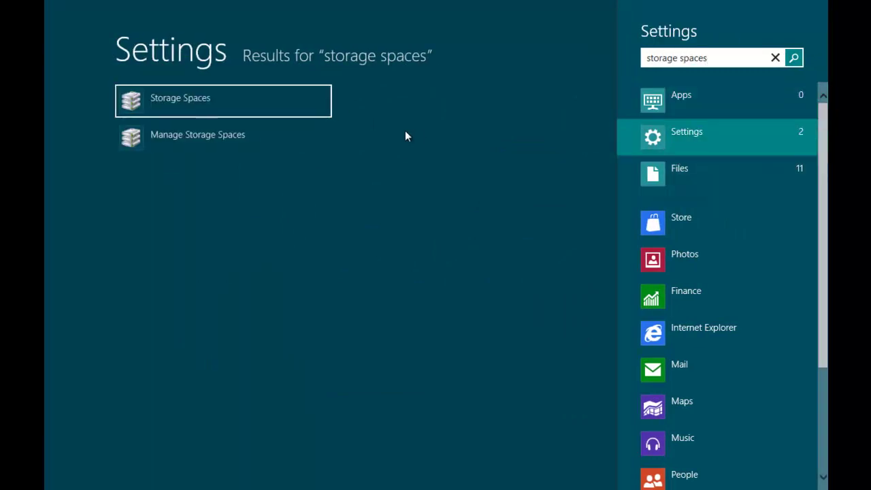
{"action": "left_click", "coordinate": [257, 134]}
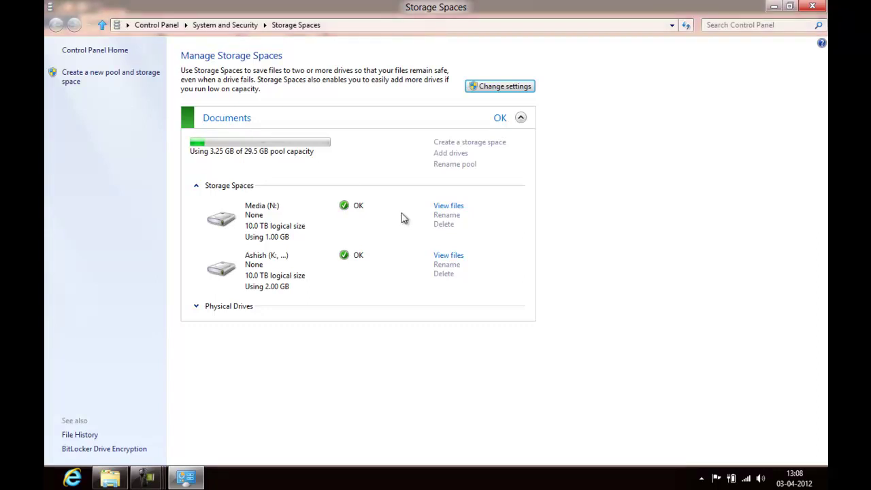
Enable changes to the settings and delete the Media (N:) and K: storage spaces from the Documents pool
{"action": "left_click", "coordinate": [487, 90]}
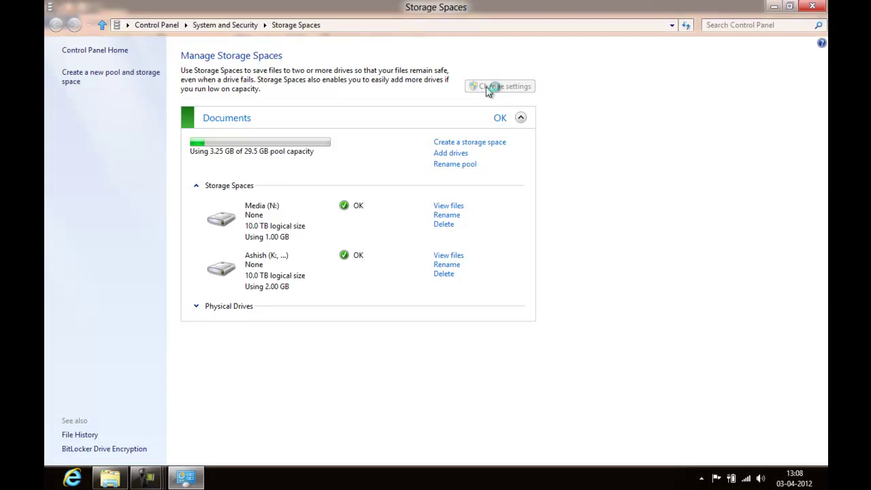
{"action": "left_click", "coordinate": [444, 224]}
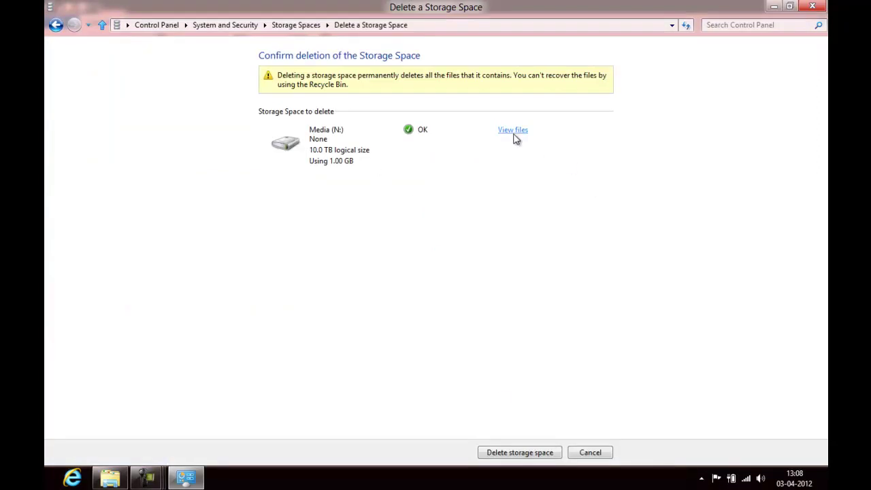
{"action": "left_click", "coordinate": [493, 451]}
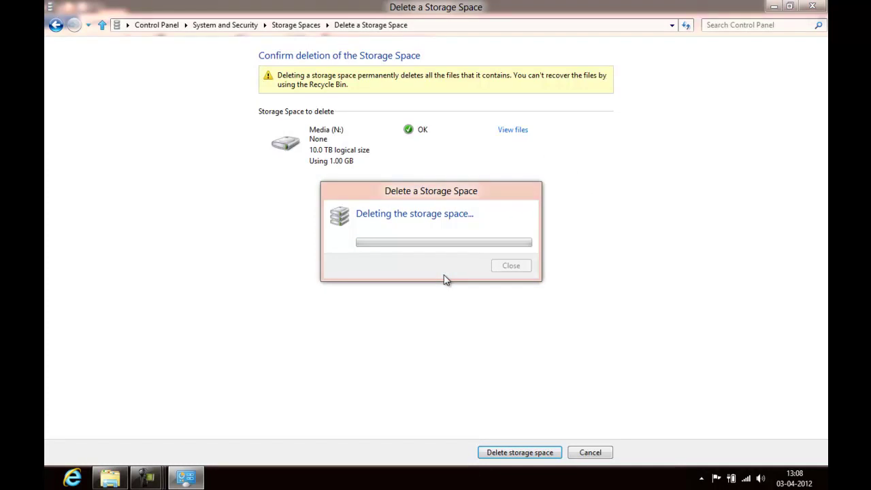
{"action": "left_click", "coordinate": [448, 225]}
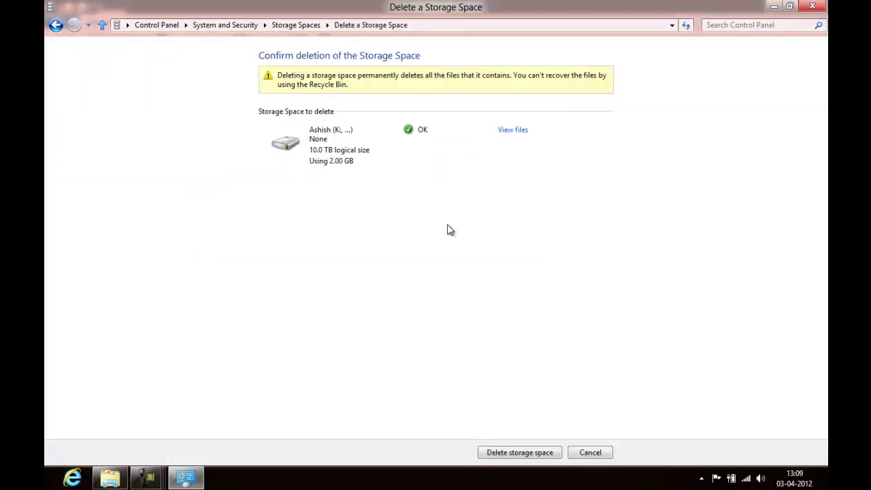
{"action": "left_click", "coordinate": [494, 455]}
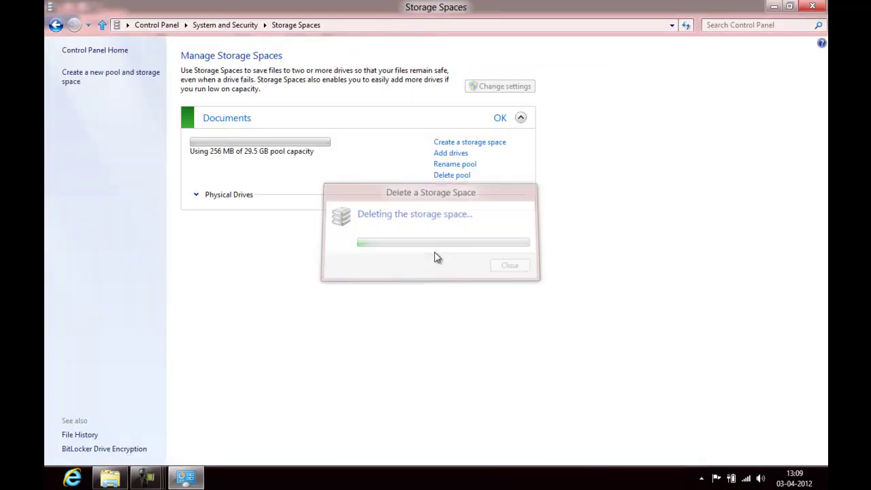
Remove the hp v165w USB Device from the Documents pool's physical drives and confirm the removal
{"action": "left_click", "coordinate": [219, 196]}
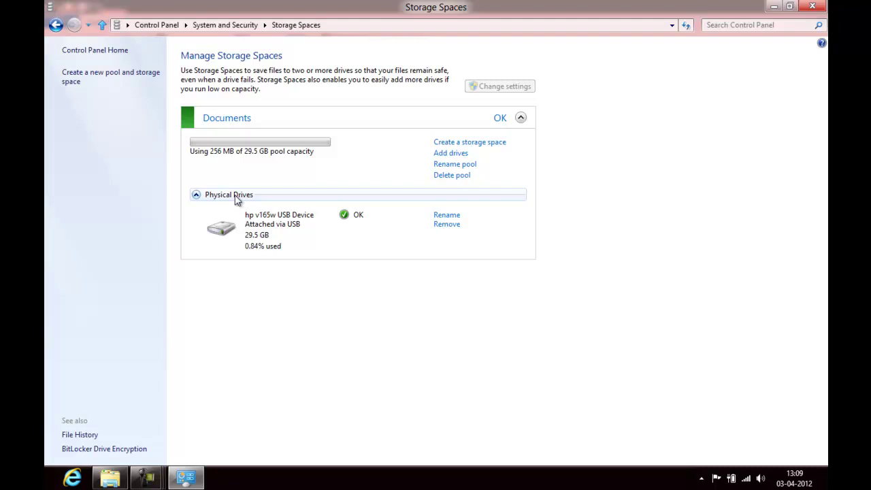
{"action": "left_click", "coordinate": [454, 229]}
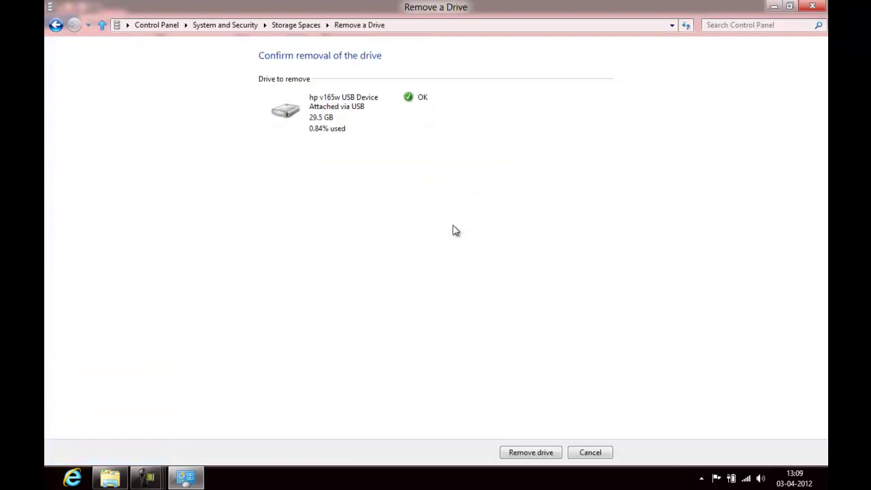
{"action": "left_click", "coordinate": [529, 452]}
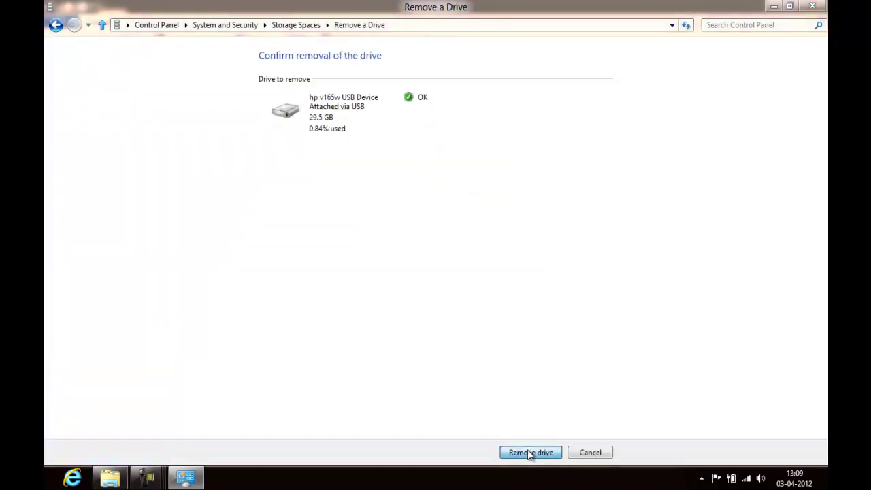